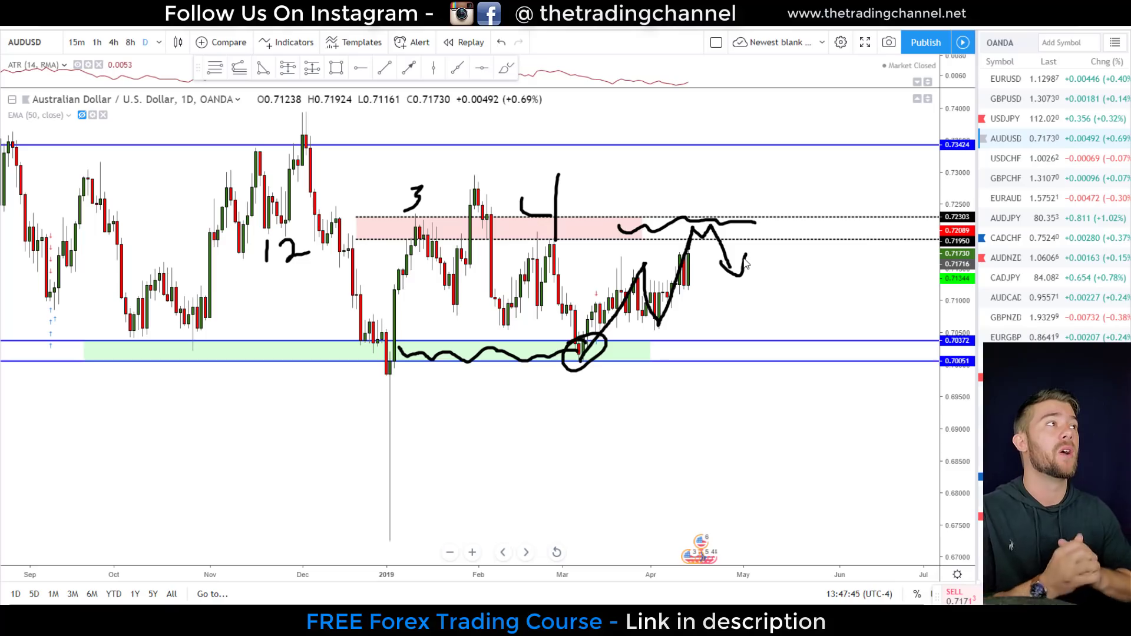
Mark the recent price rejection at the red resistance zone with a freehand squiggle and downward arrow, and clear the ink.
key(Escape)
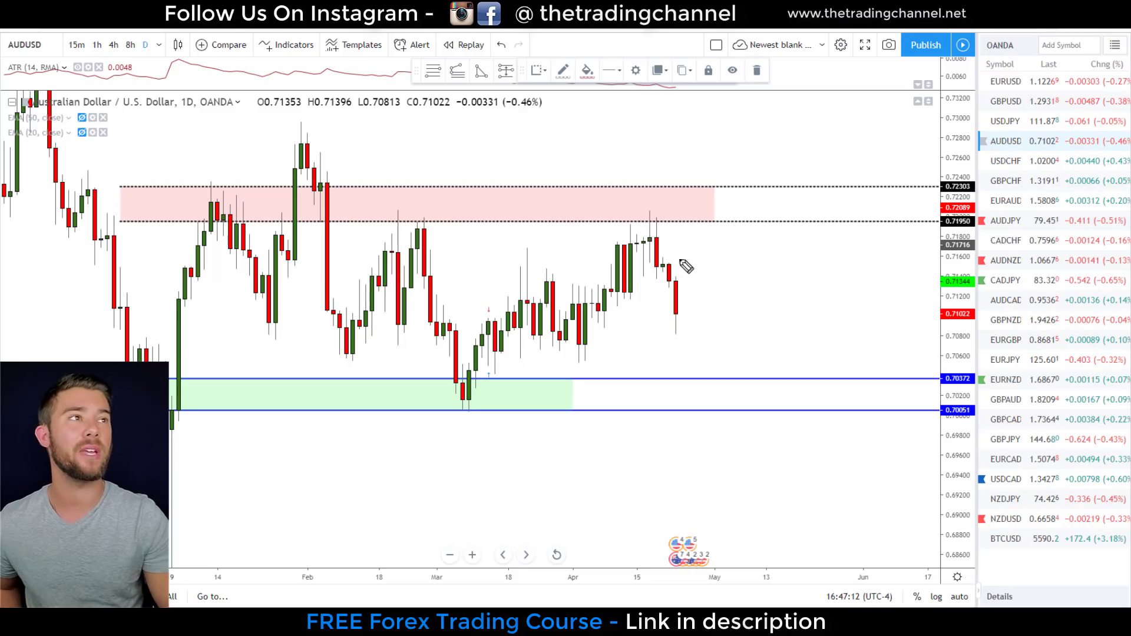
drag(597, 200, 671, 207)
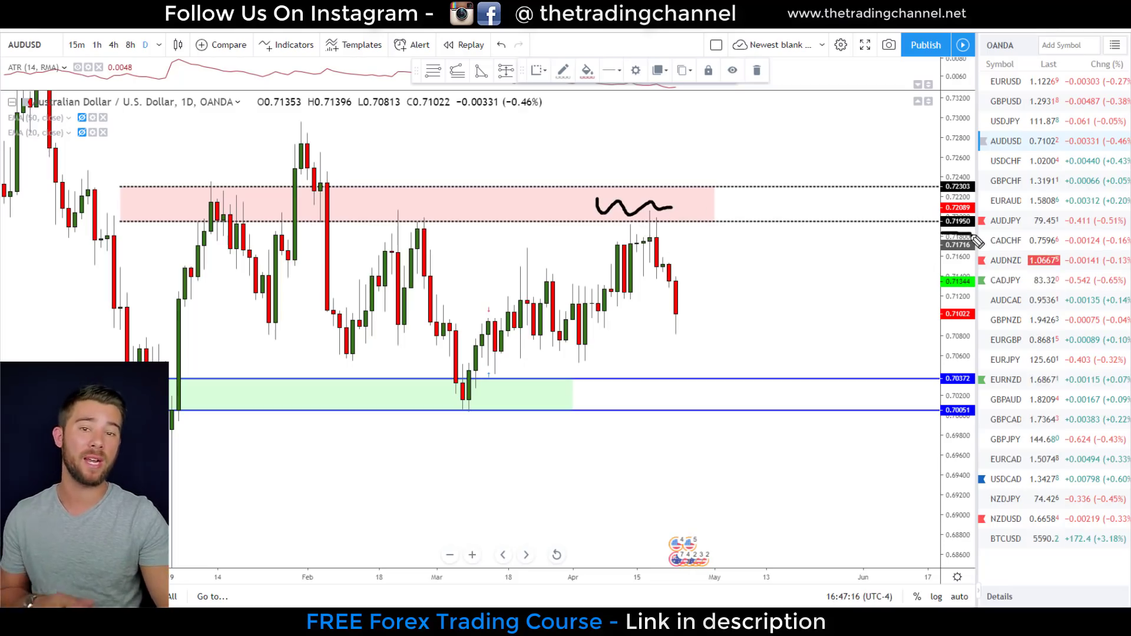
mouse_move(655, 221)
mouse_down()
mouse_move(675, 260)
mouse_move(692, 240)
mouse_up()
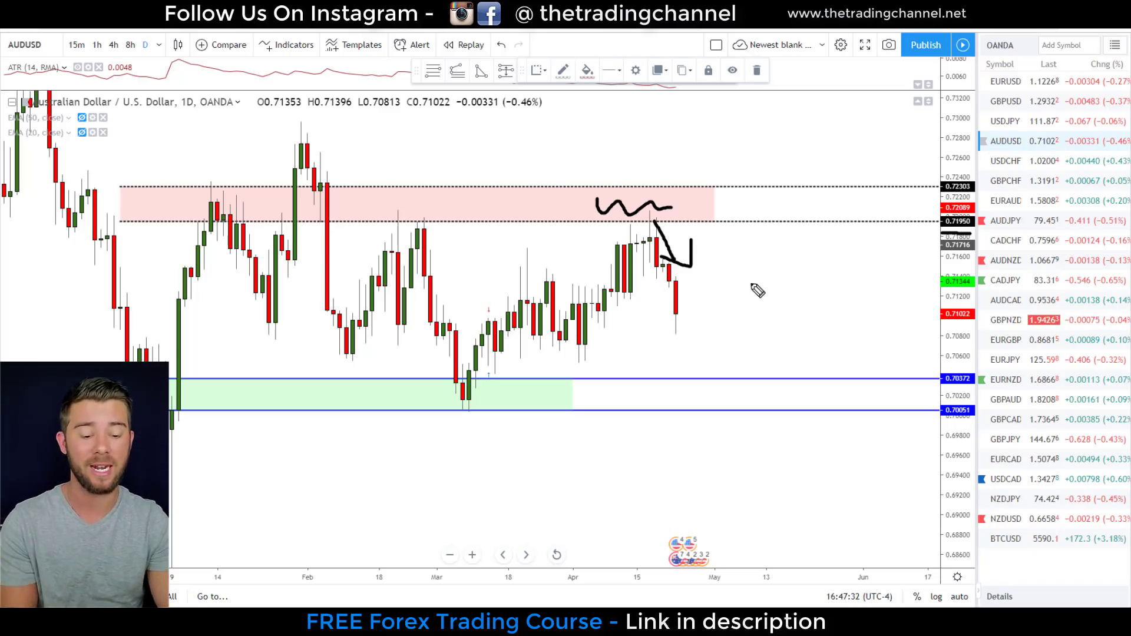
key(Escape)
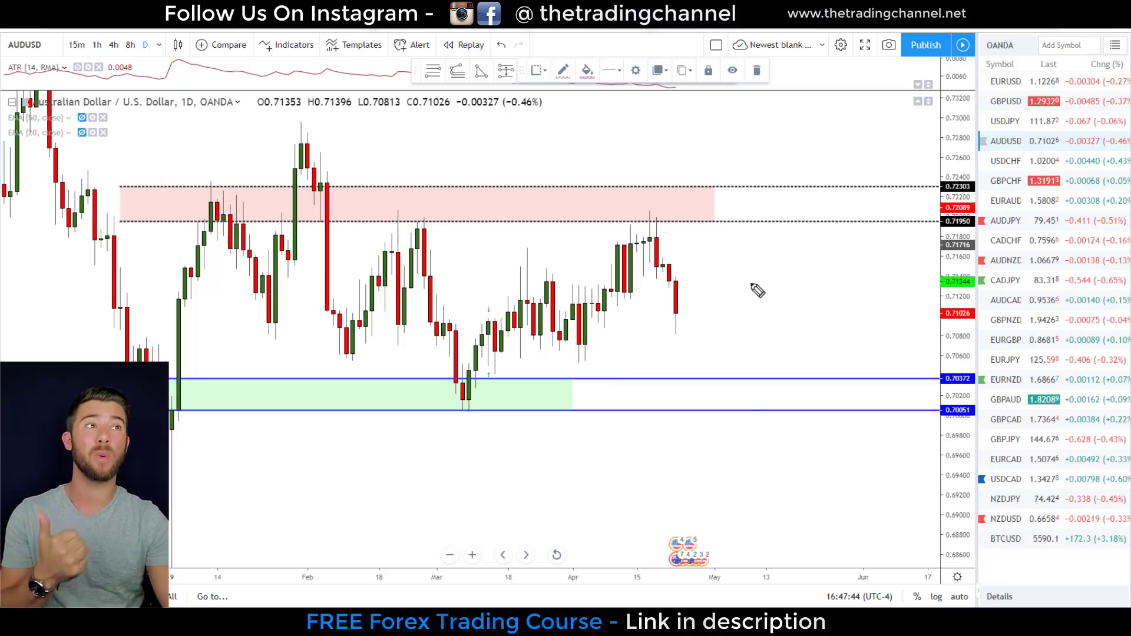
scroll(758, 291, down, 2)
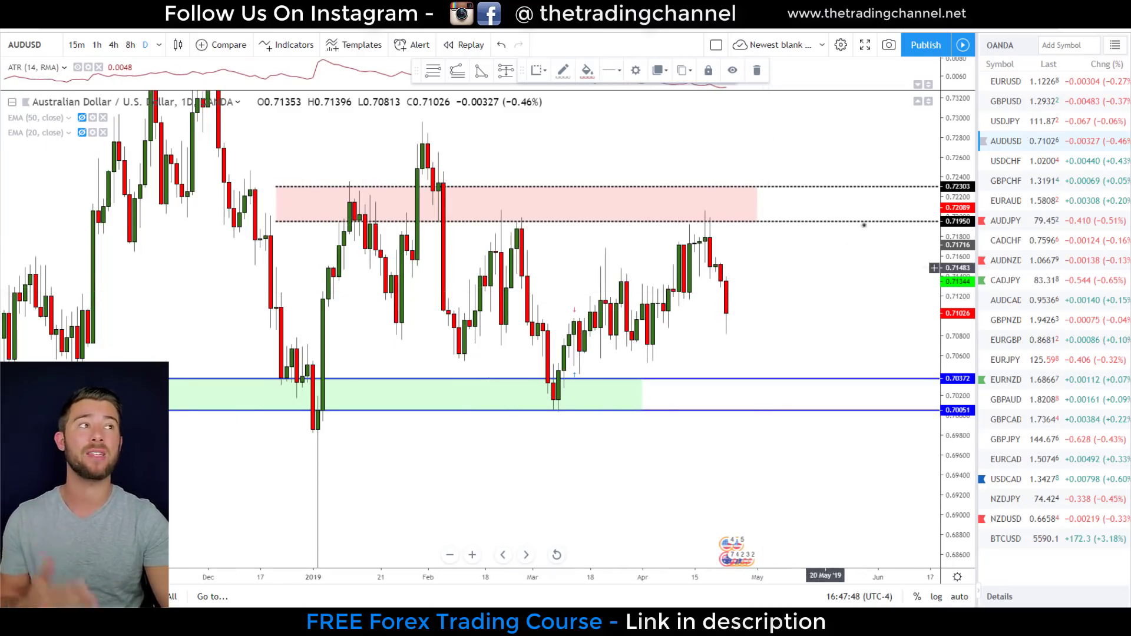
drag(959, 263, 959, 300)
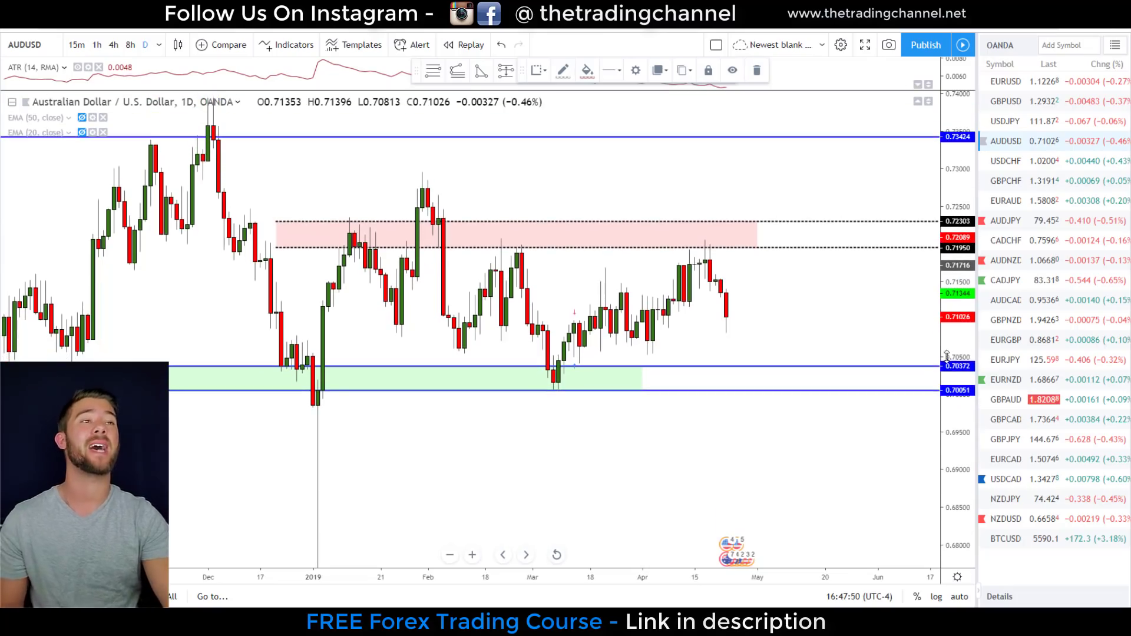
scroll(724, 470, down, 1)
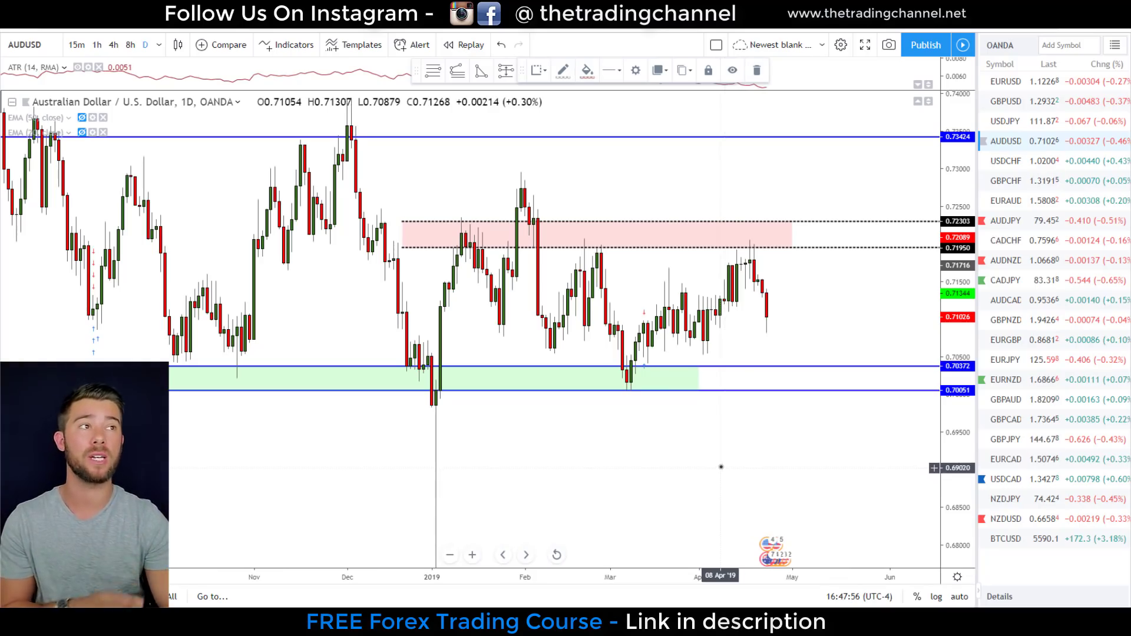
scroll(731, 475, down, 1)
drag(957, 497, 958, 465)
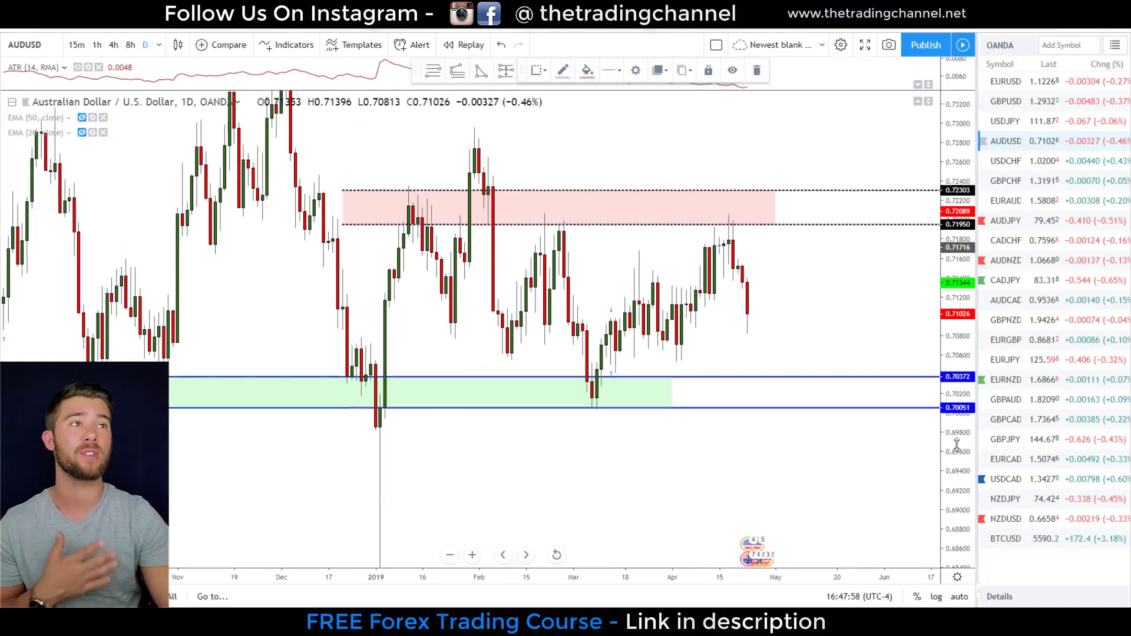
scroll(842, 374, up, 2)
scroll(772, 382, up, 1)
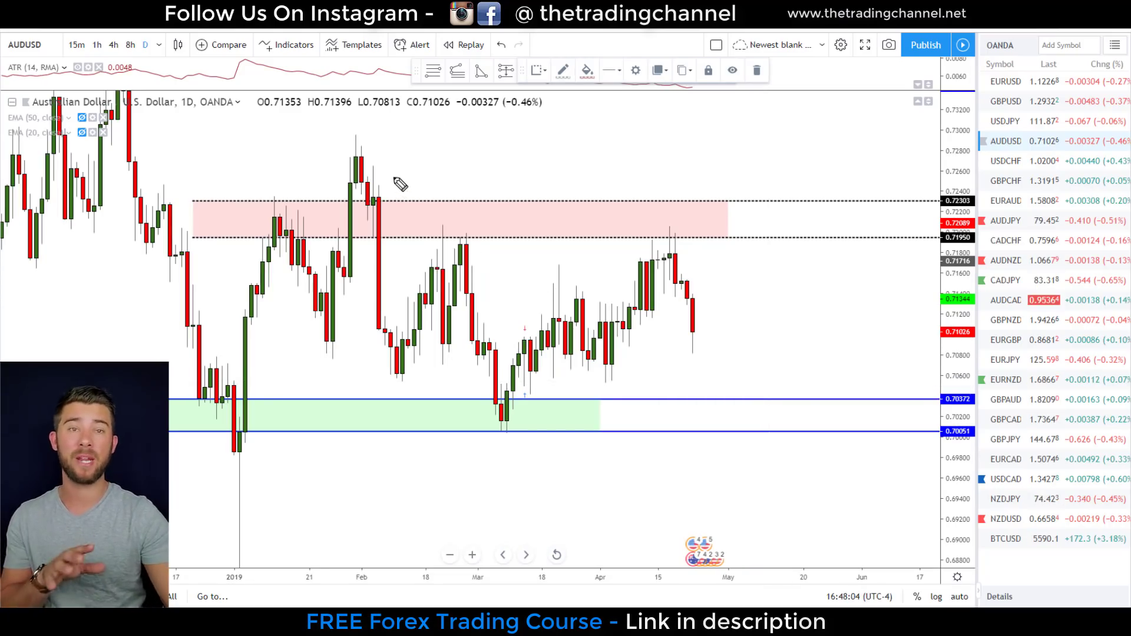
drag(354, 133, 390, 293)
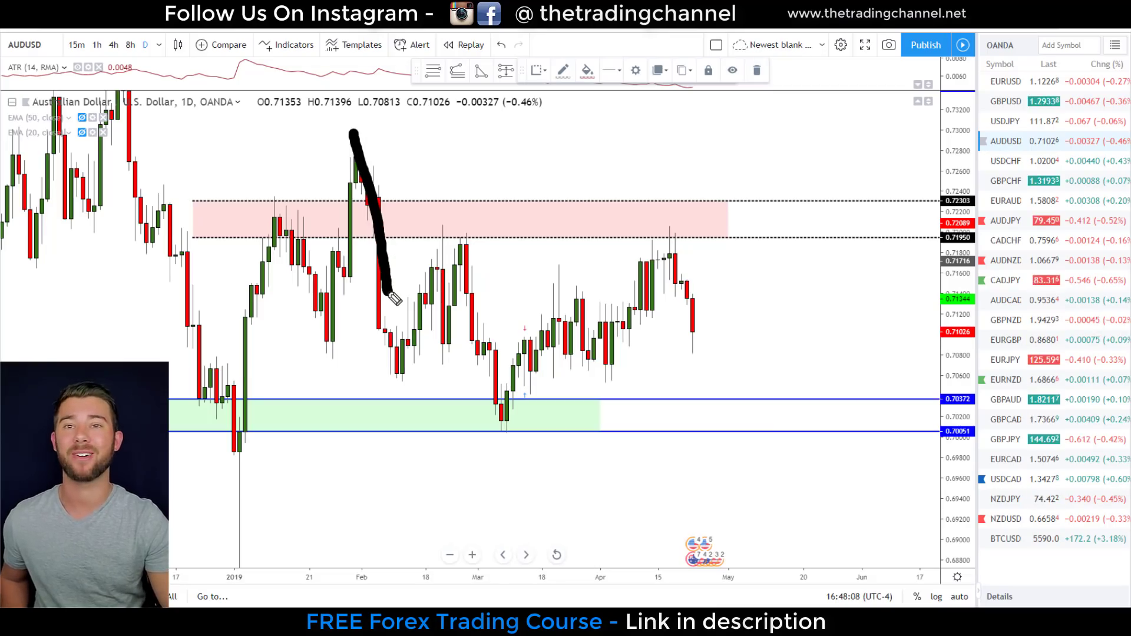
drag(407, 253, 416, 286)
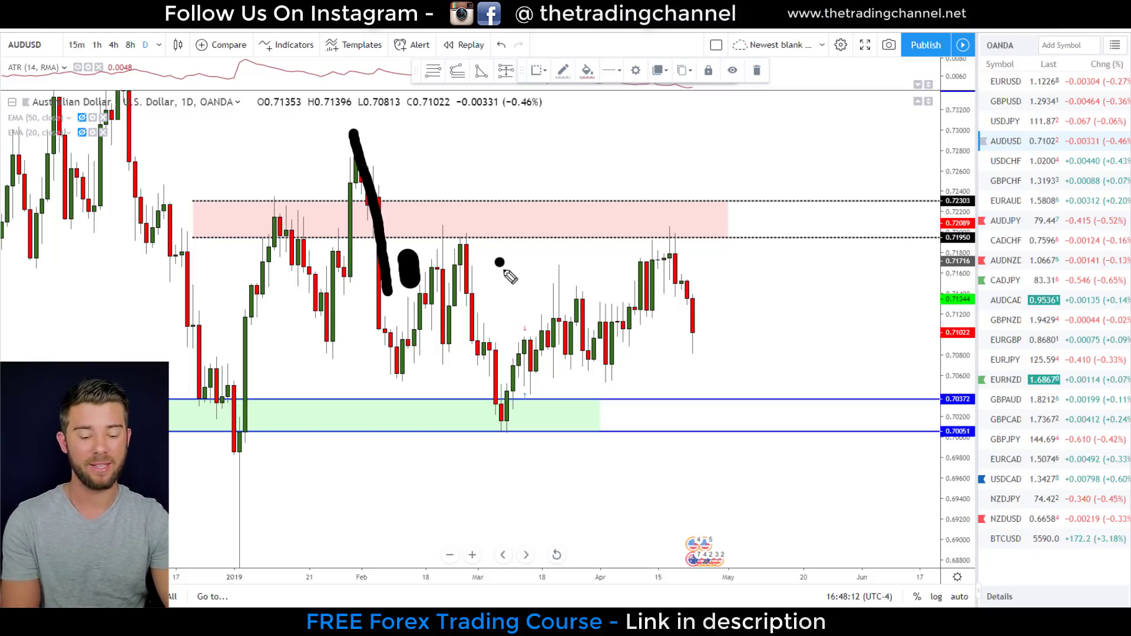
key(ctrl+z)
key(ctrl+z)
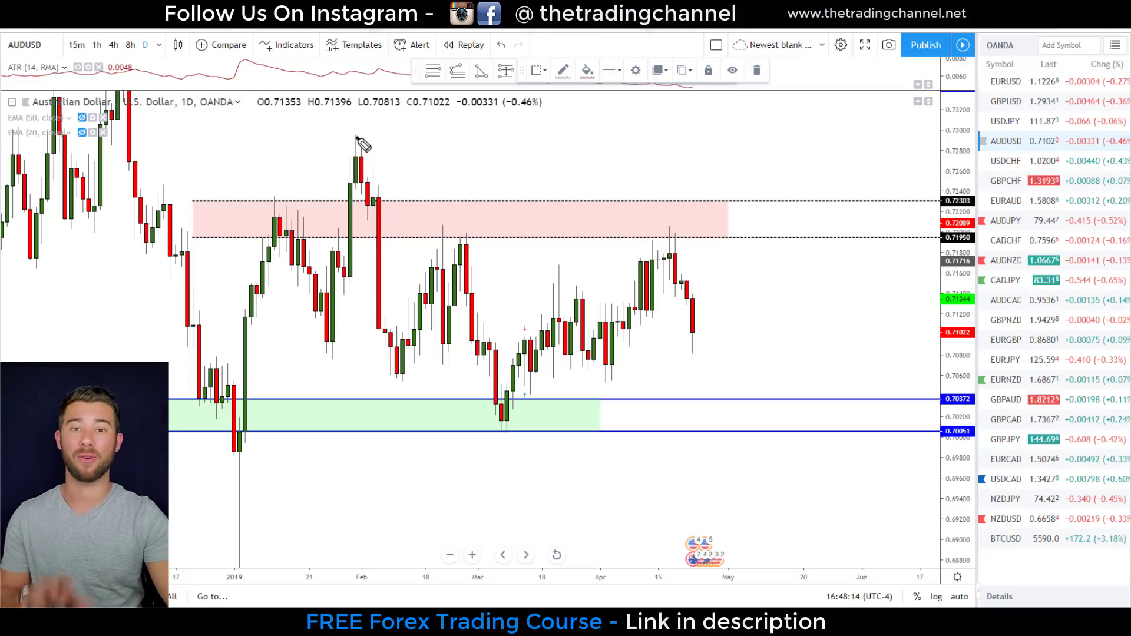
Trace the downtrend swings from the February high to the March low in freehand ink, labelling them H, L, LH and LL.
drag(357, 138, 397, 378)
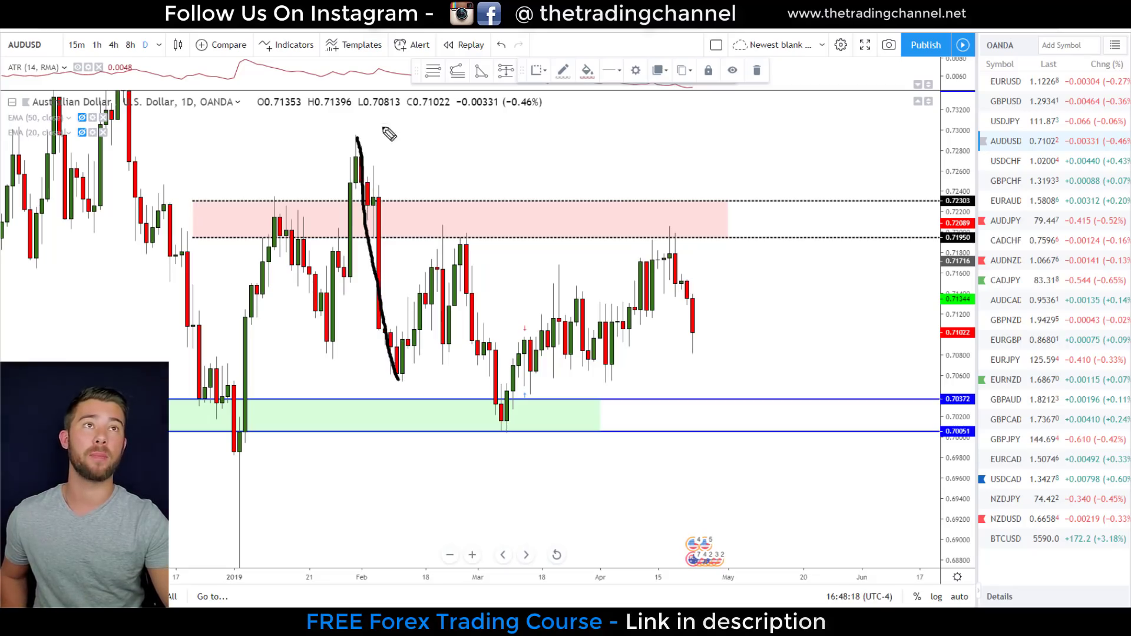
mouse_move(411, 376)
mouse_down()
mouse_move(420, 398)
mouse_move(466, 243)
mouse_up()
mouse_move(463, 180)
mouse_down()
mouse_move(488, 210)
mouse_move(522, 417)
mouse_move(505, 466)
mouse_move(523, 463)
mouse_up()
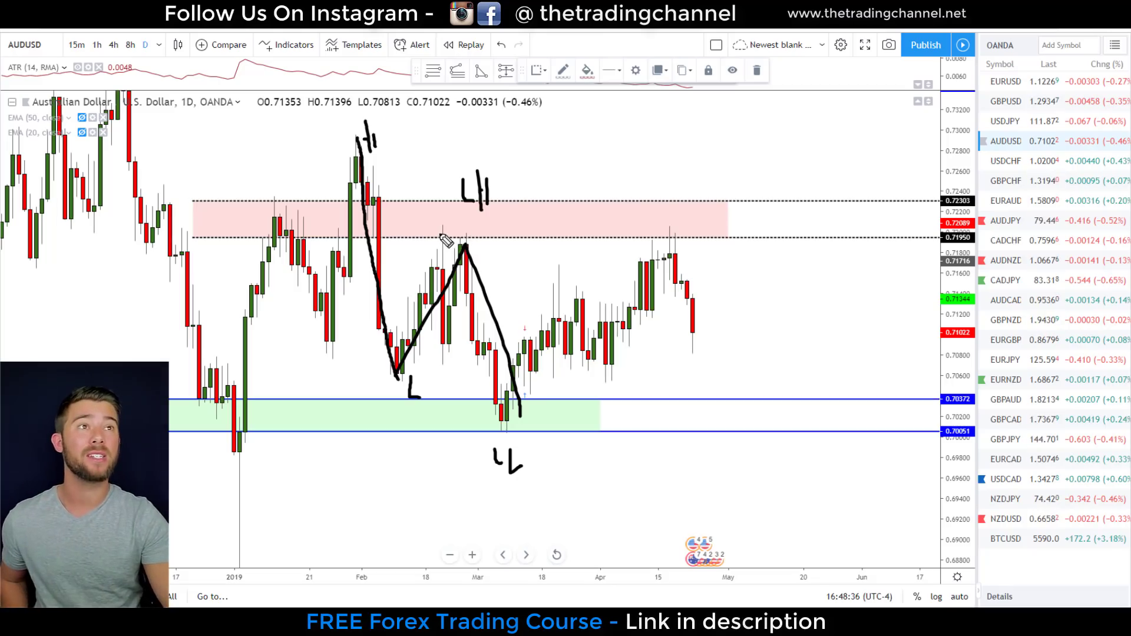
Ink a horizontal line from the lower high to the April high, add an arrow and a falling stroke, and clear all ink.
drag(440, 234, 734, 232)
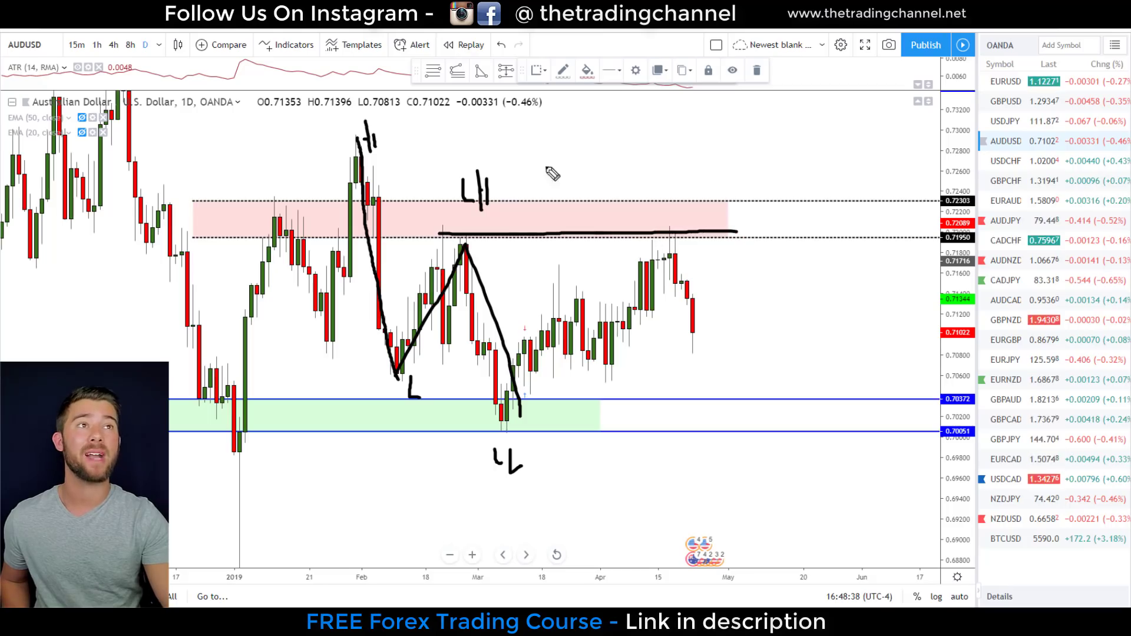
mouse_move(558, 152)
mouse_down()
mouse_move(495, 217)
mouse_move(516, 219)
mouse_up()
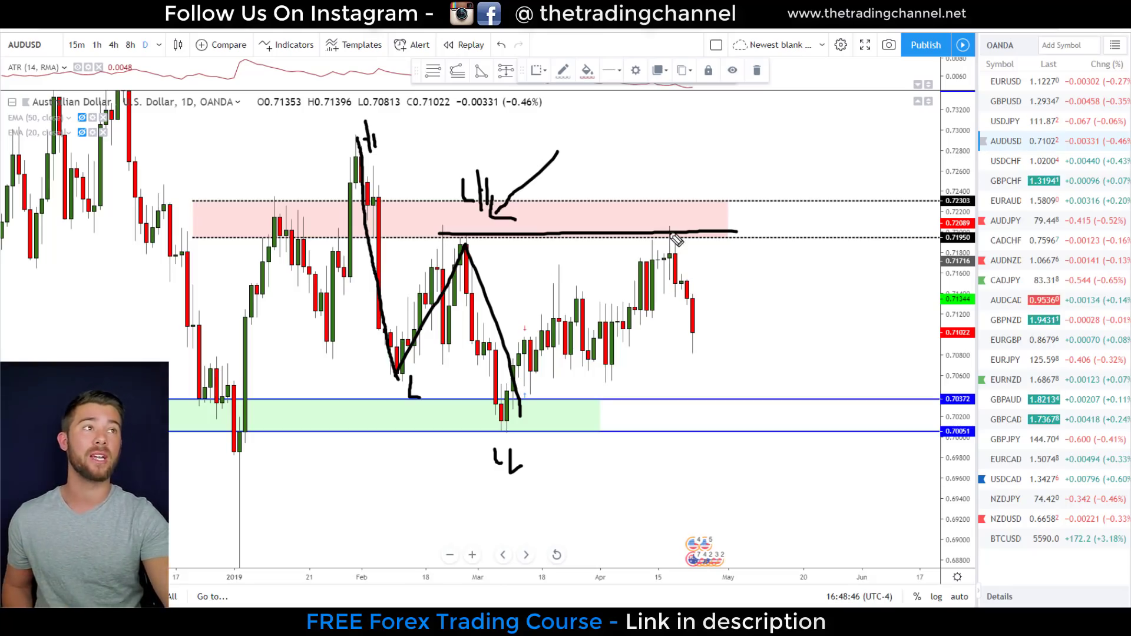
drag(672, 235, 710, 367)
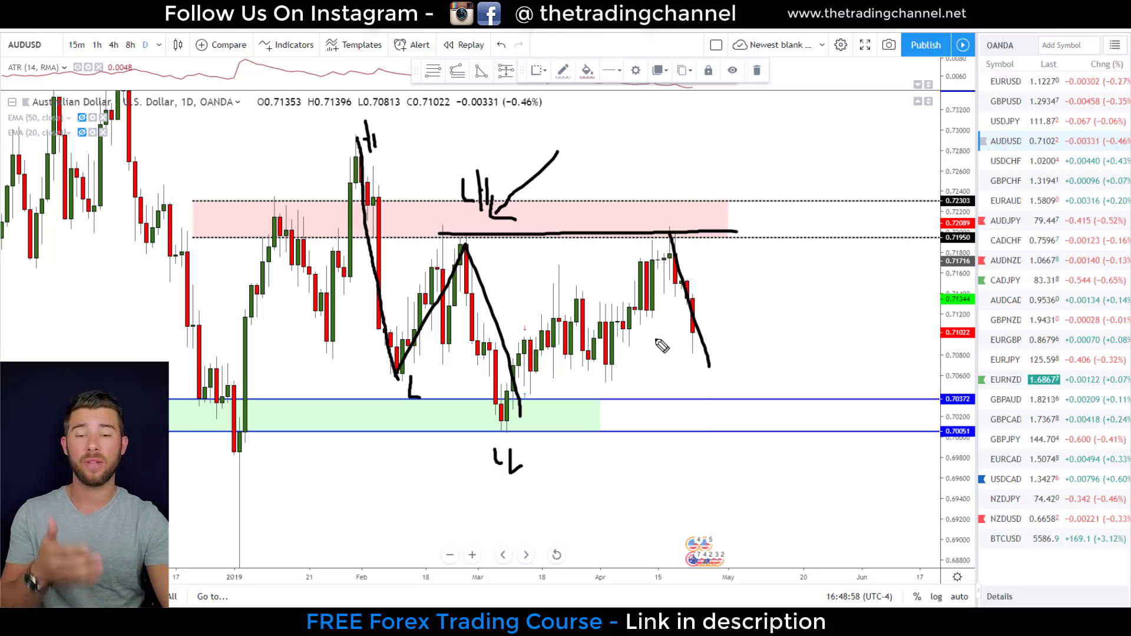
key(e)
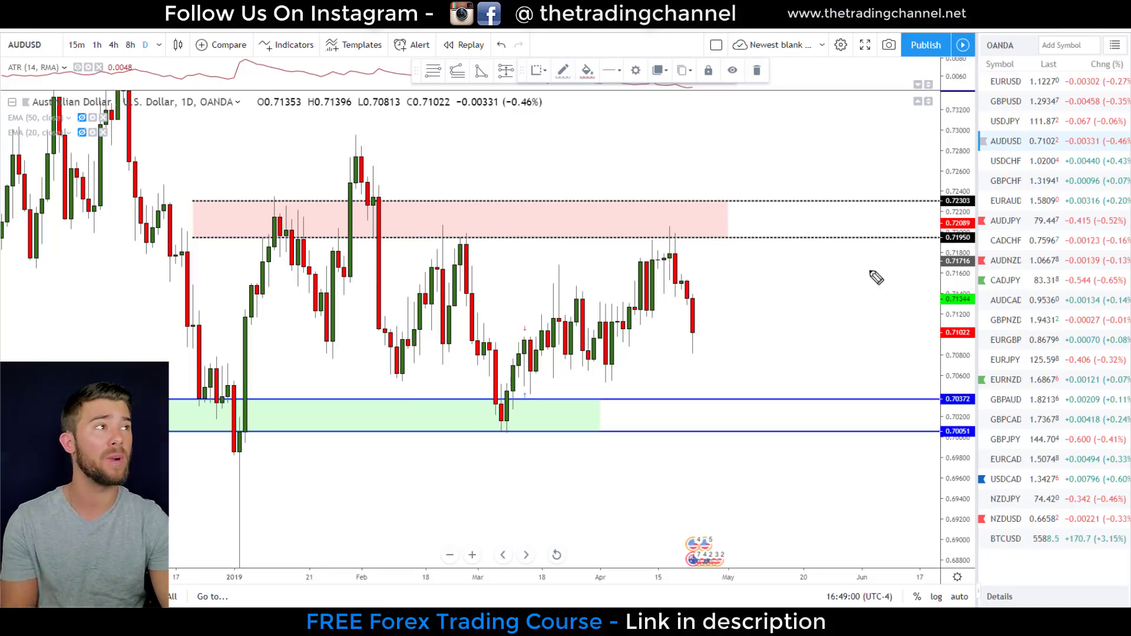
Move the blue horizontal line from the upper edge of the green support zone to 0.71950, the lower edge of the red zone.
drag(938, 246, 975, 247)
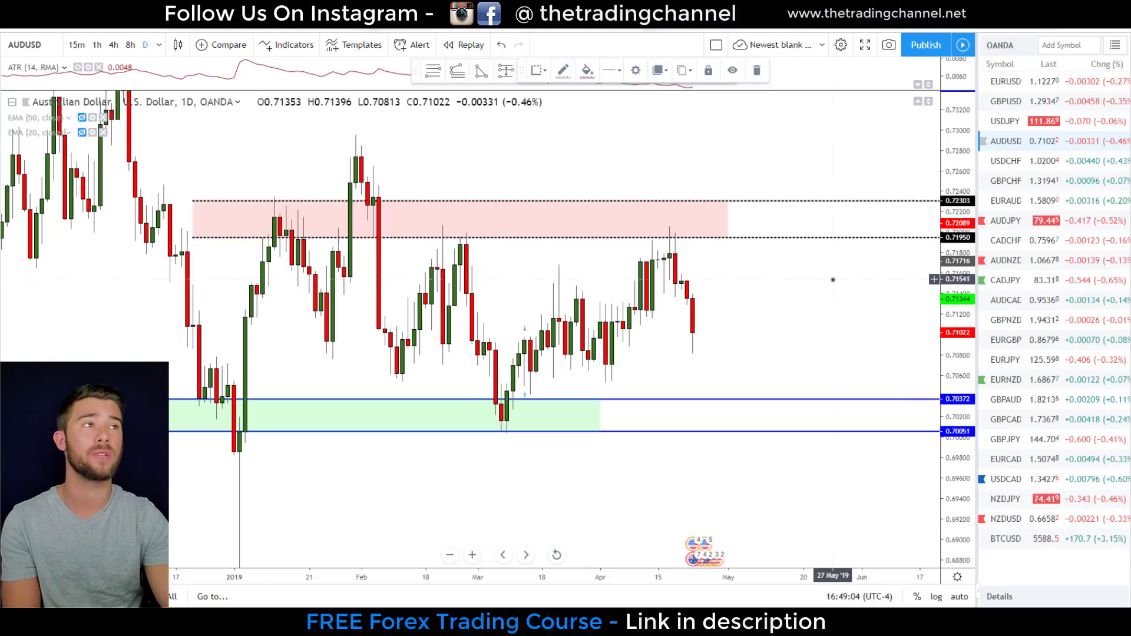
scroll(833, 280, down, 4)
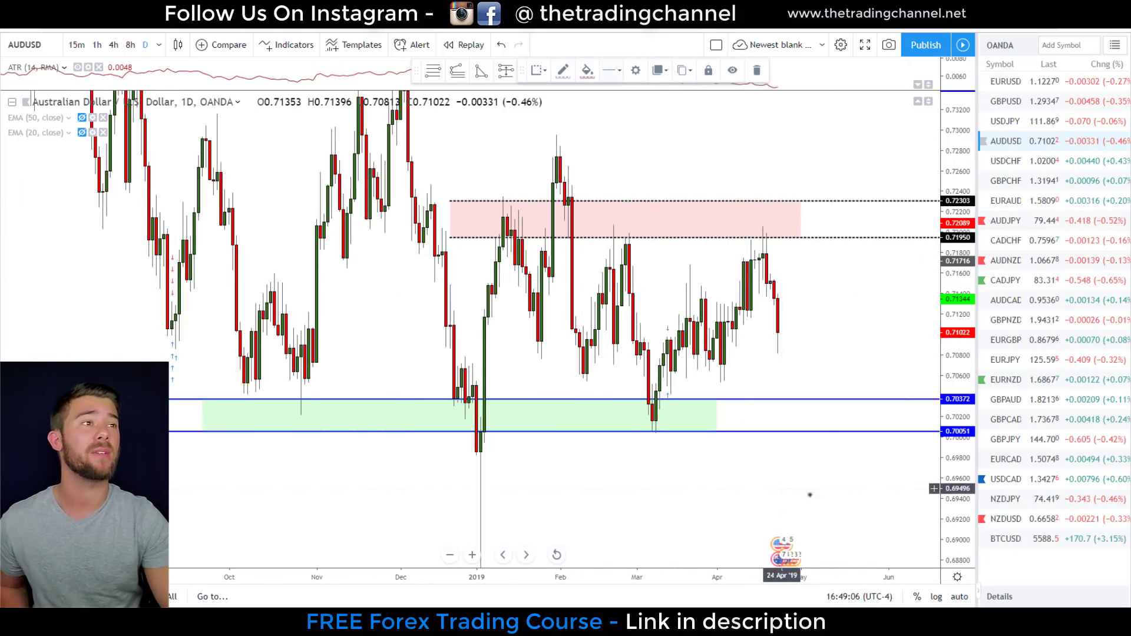
drag(844, 407, 852, 237)
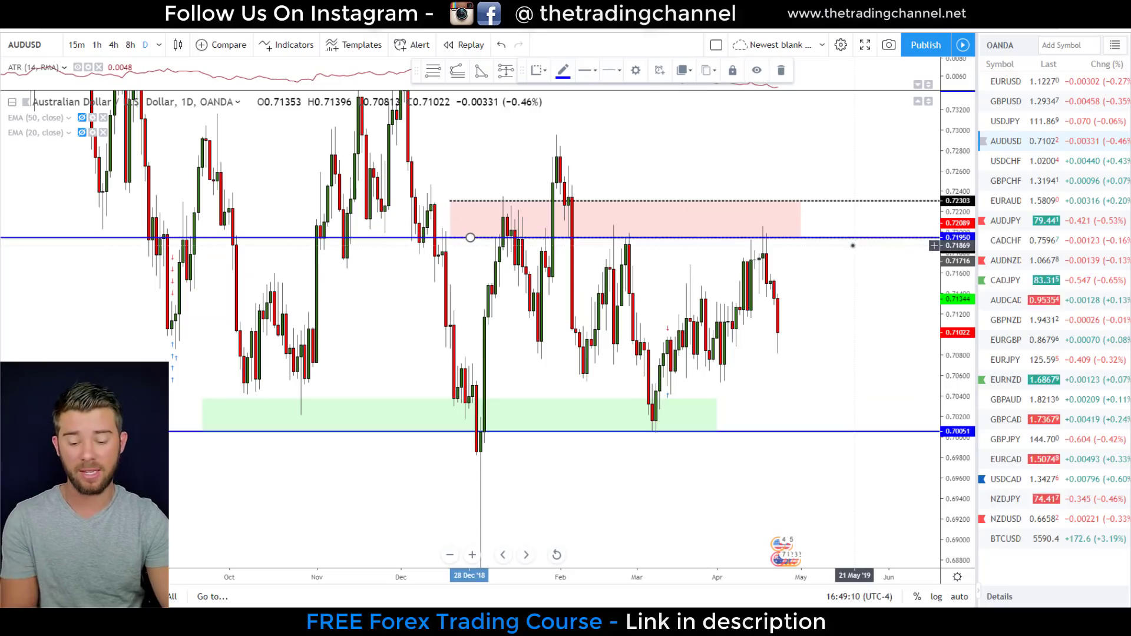
Mark the price reactions around the 0.71950 level with short freehand strokes back to the earliest candles shown, and clear the ink.
drag(766, 166, 766, 211)
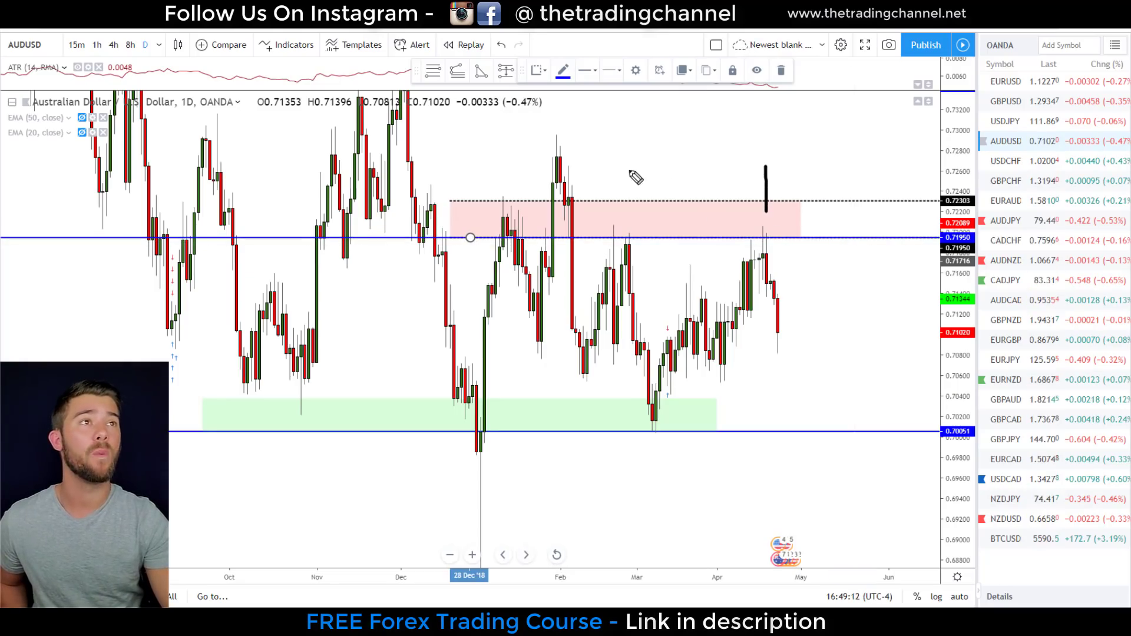
drag(629, 171, 617, 228)
click(525, 172)
drag(356, 259, 386, 298)
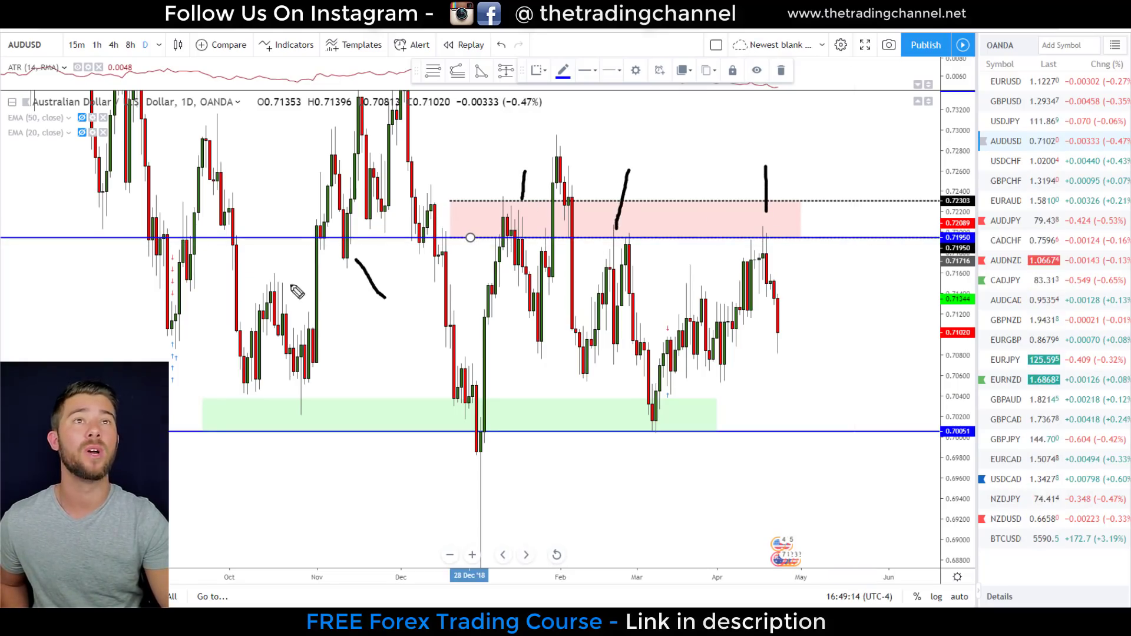
drag(167, 180, 173, 196)
drag(101, 274, 102, 226)
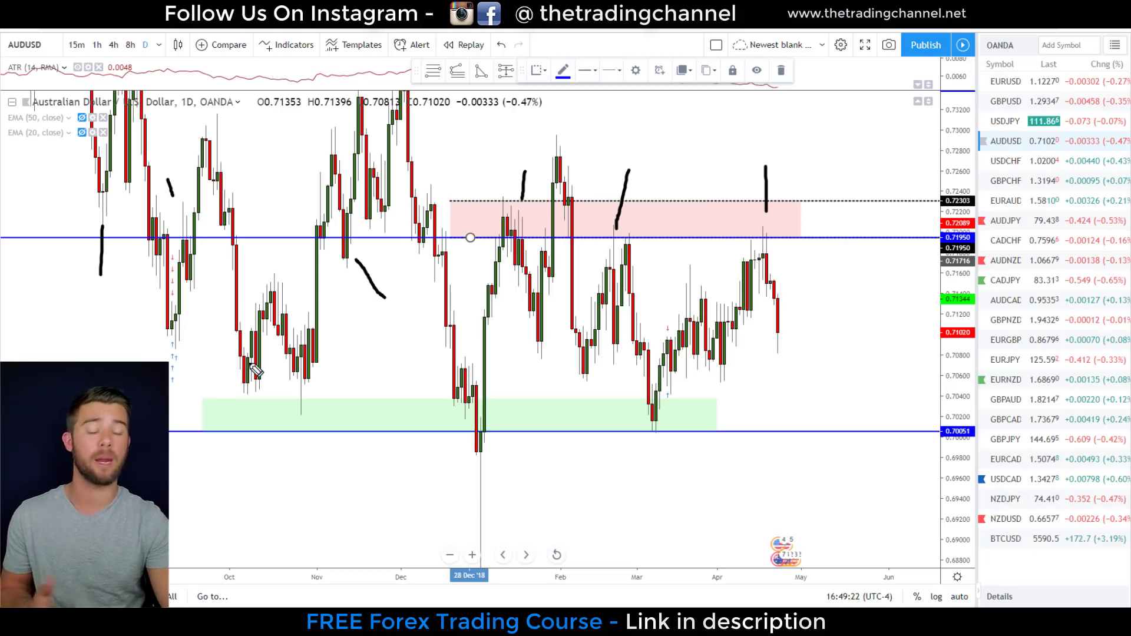
key(e)
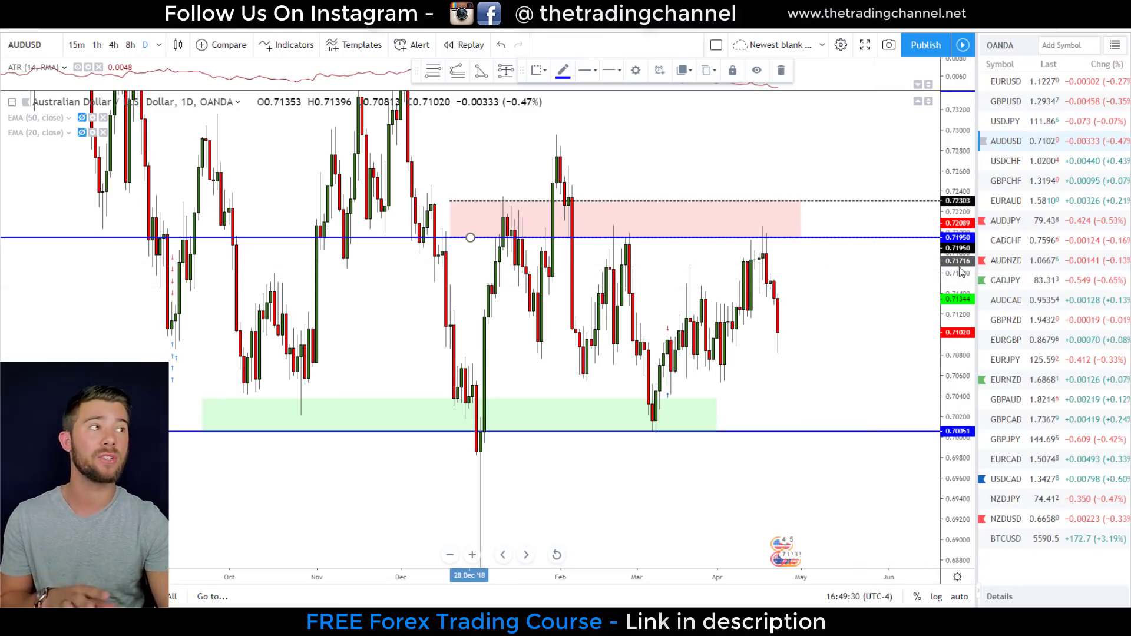
Switch the chart from AUDUSD to USDJPY.
drag(961, 272, 834, 356)
scroll(834, 356, up, 2)
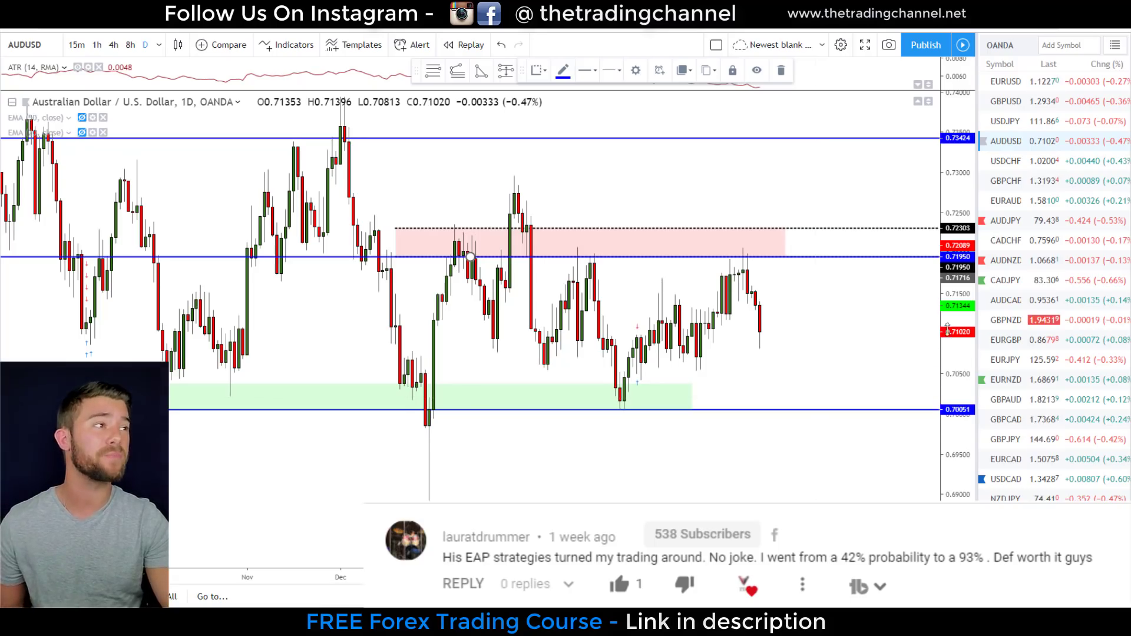
drag(947, 329, 896, 330)
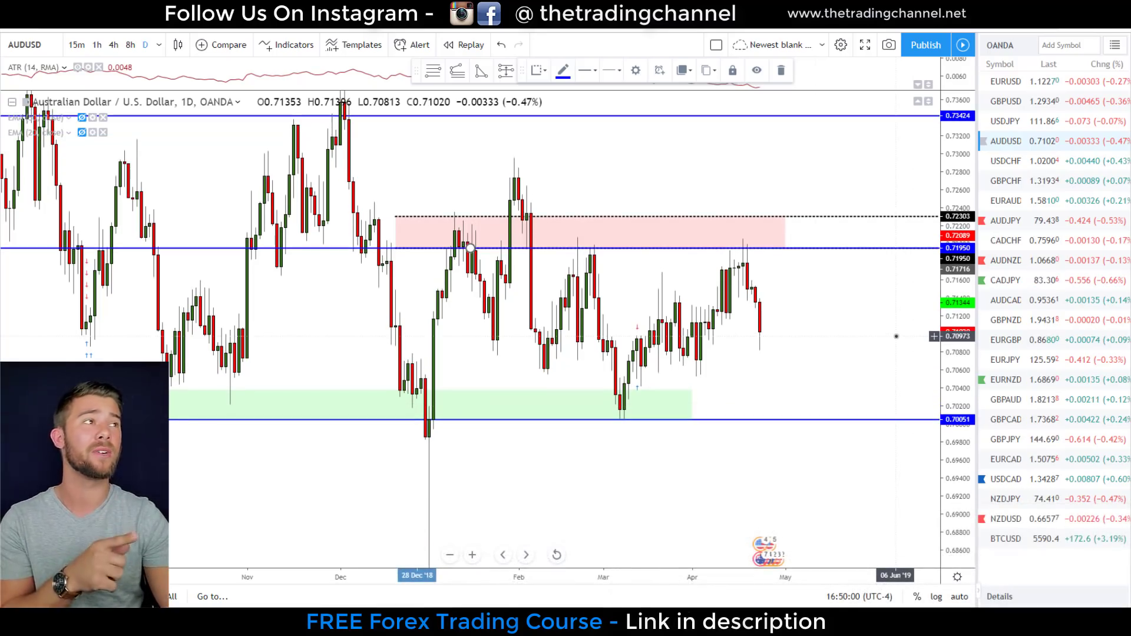
scroll(919, 265, down, 1)
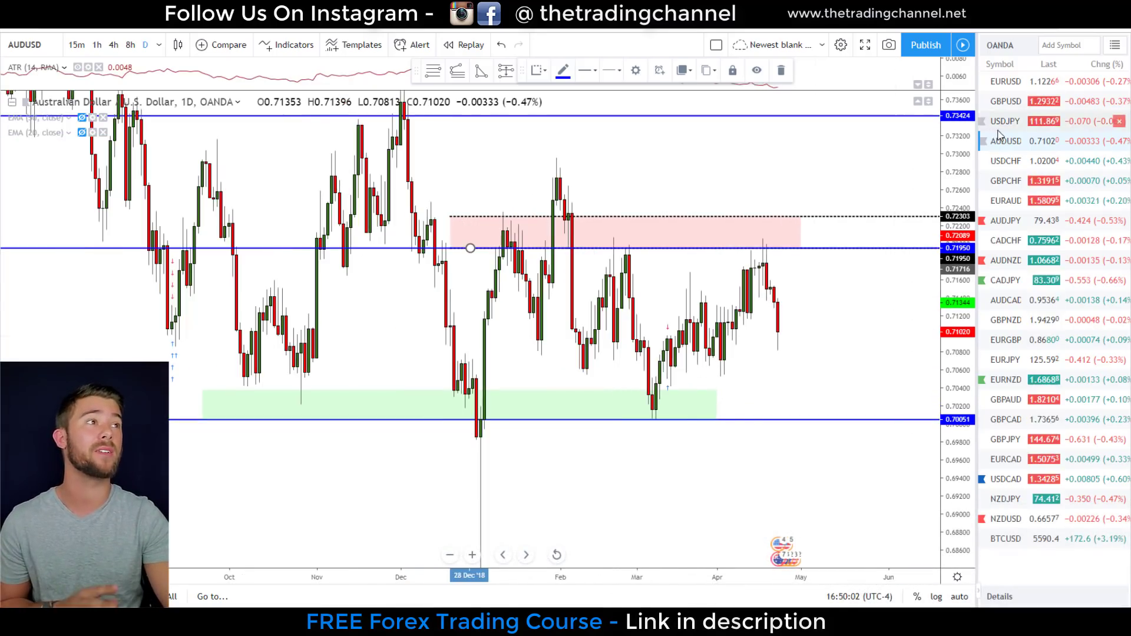
click(1001, 128)
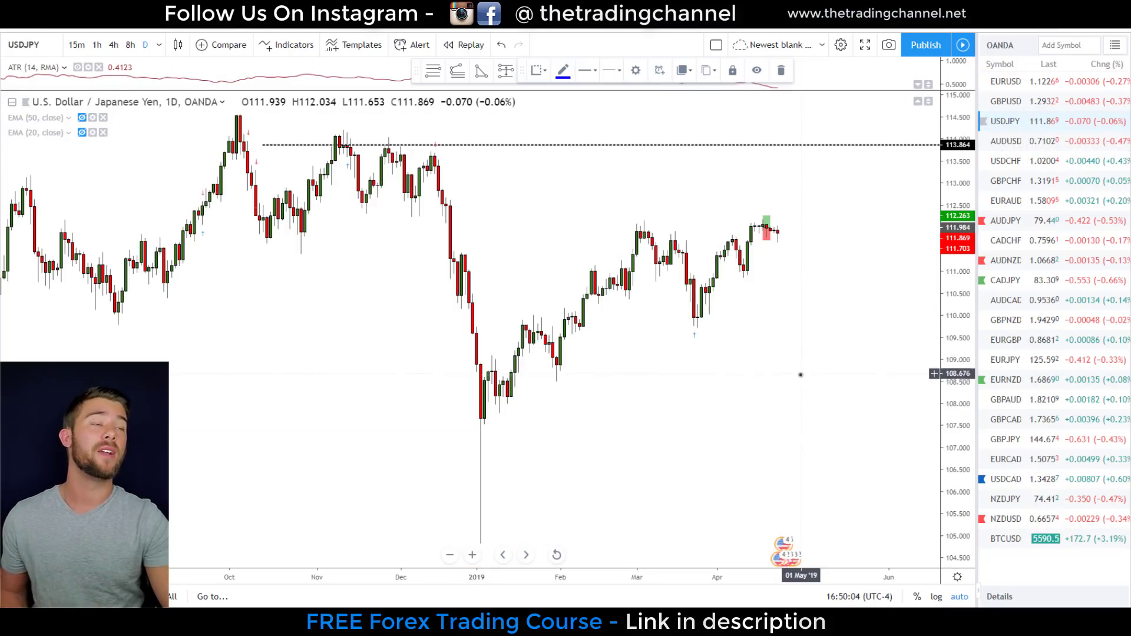
Sketch resistance across the March and April highs, rising support beneath the recent lows and an upward breakout stroke, and clear the ink.
drag(801, 375, 814, 355)
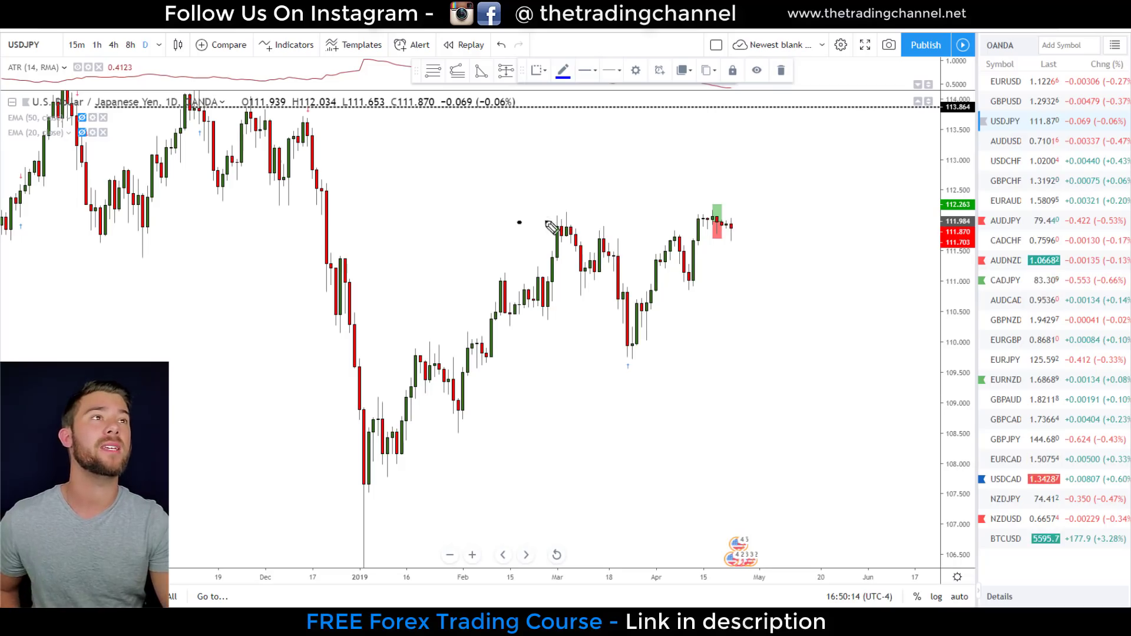
drag(519, 222, 841, 228)
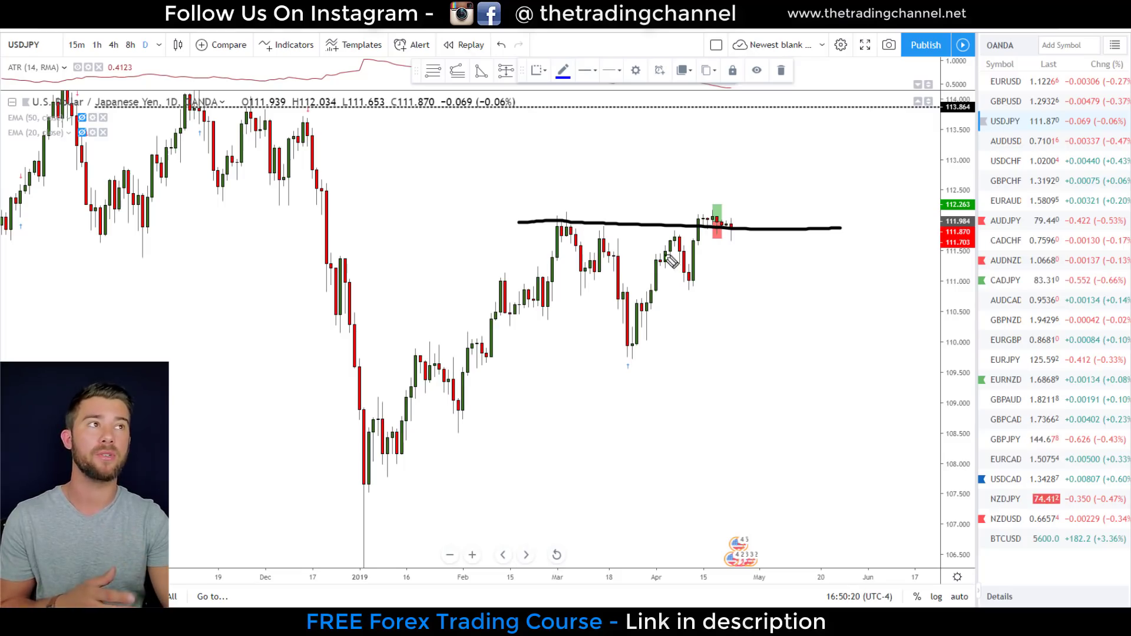
mouse_move(626, 353)
mouse_down()
mouse_move(662, 304)
mouse_move(743, 248)
mouse_up()
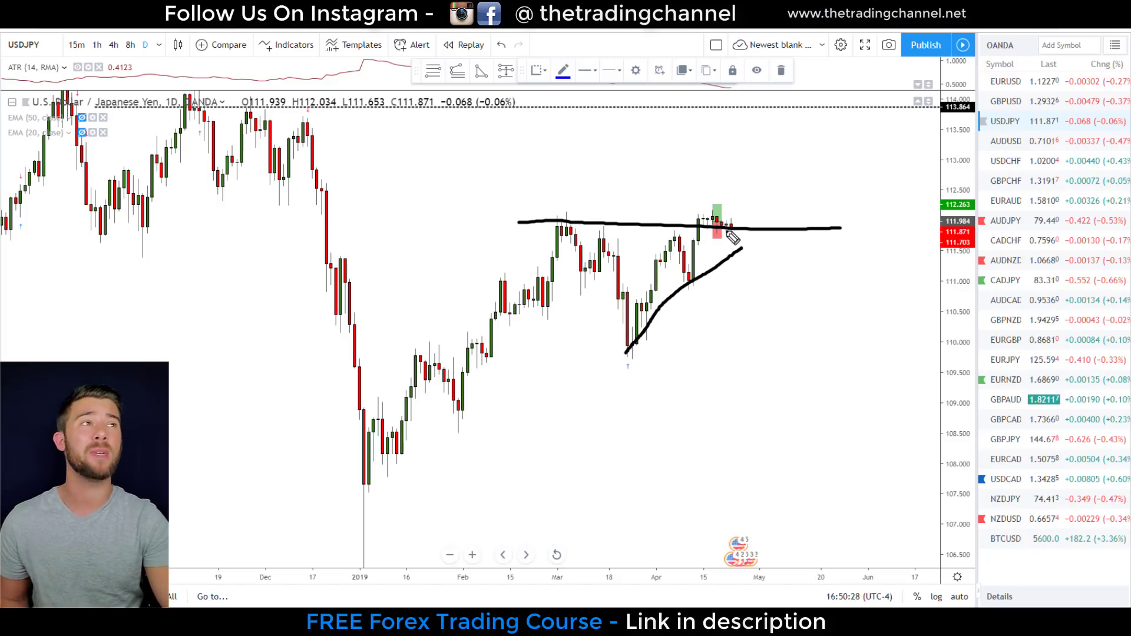
drag(731, 227, 761, 191)
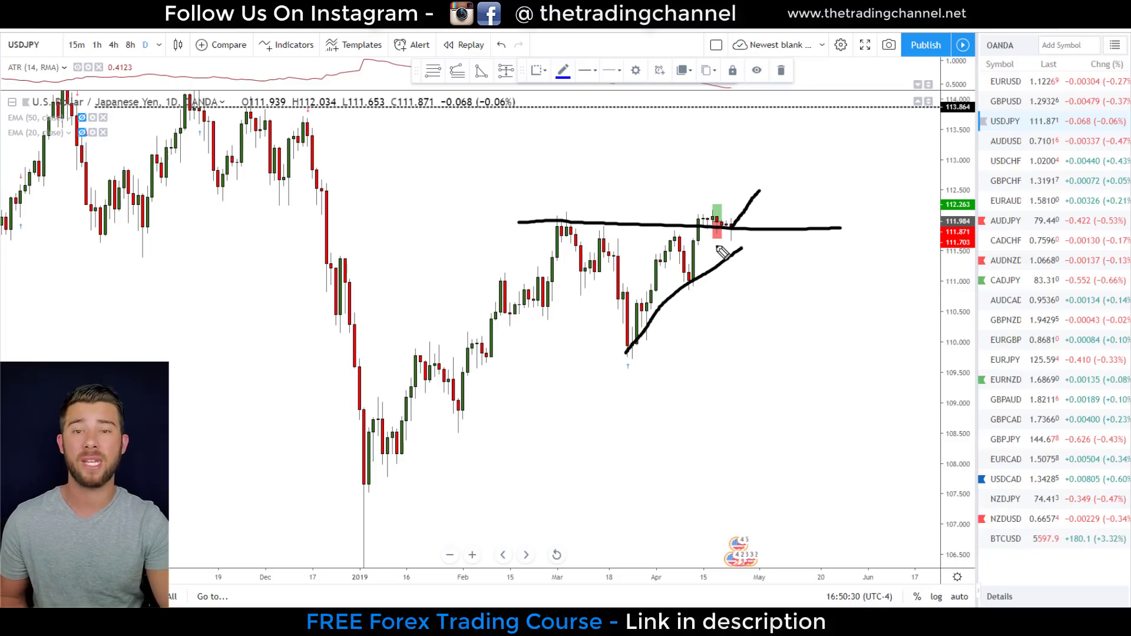
key(Delete)
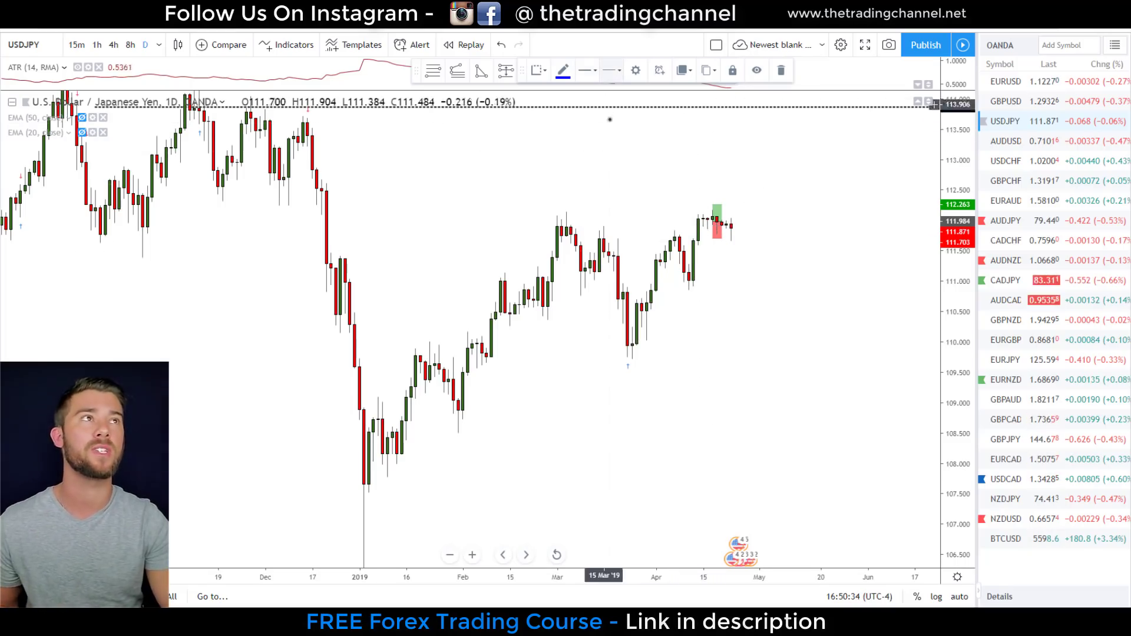
Add a horizontal ray at 112.106 along the March and April highs and extend its start back to late September 2018.
drag(521, 70, 521, 100)
click(578, 71)
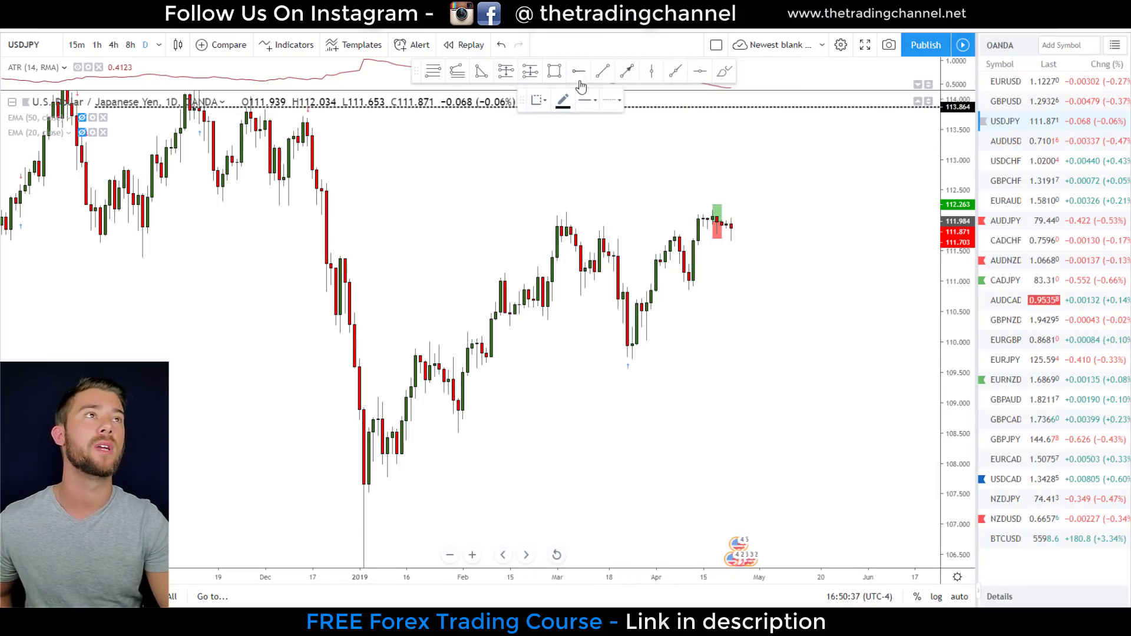
click(382, 216)
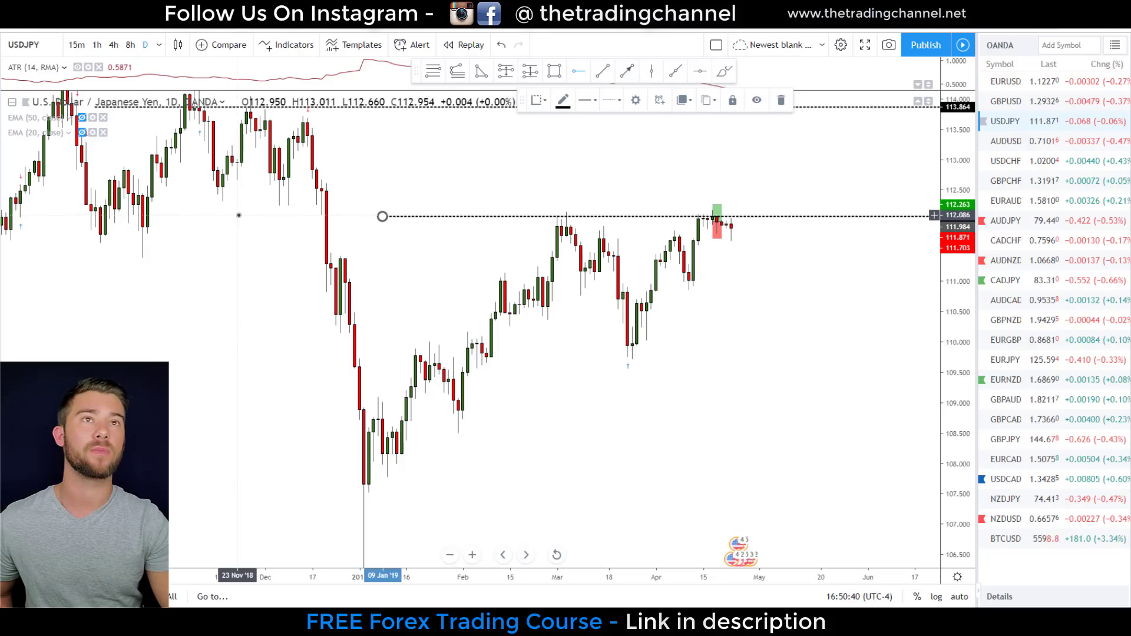
click(339, 237)
drag(441, 221, 152, 217)
click(472, 273)
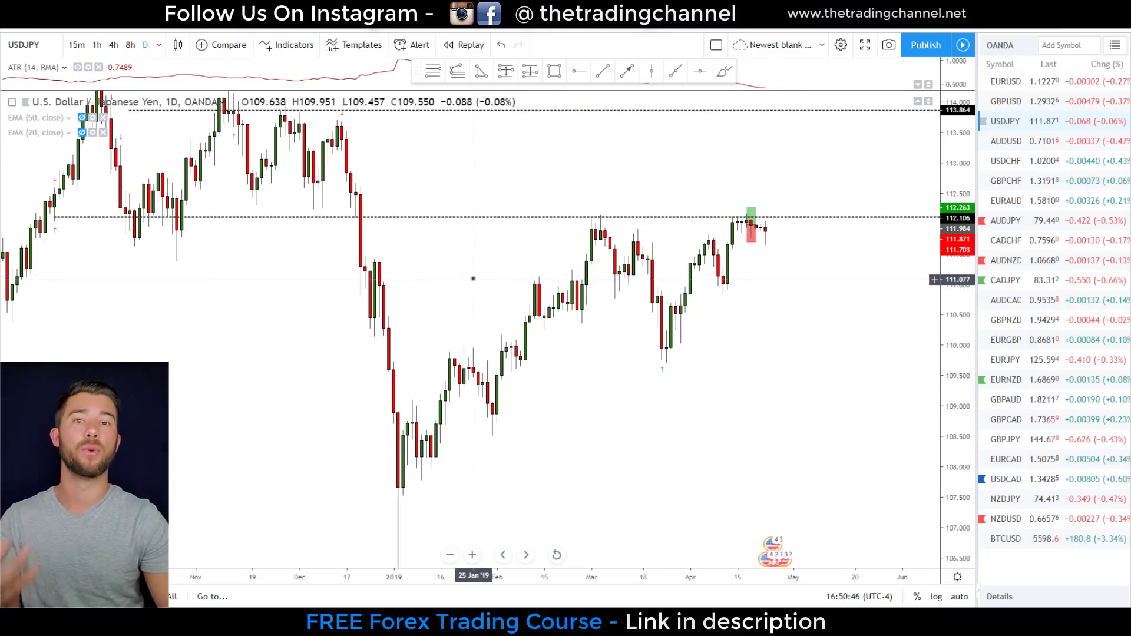
Sketch a breakout above 112.106, a retest of that level and a rally to 113.864, and clear the ink.
drag(474, 278, 469, 272)
drag(948, 386, 947, 415)
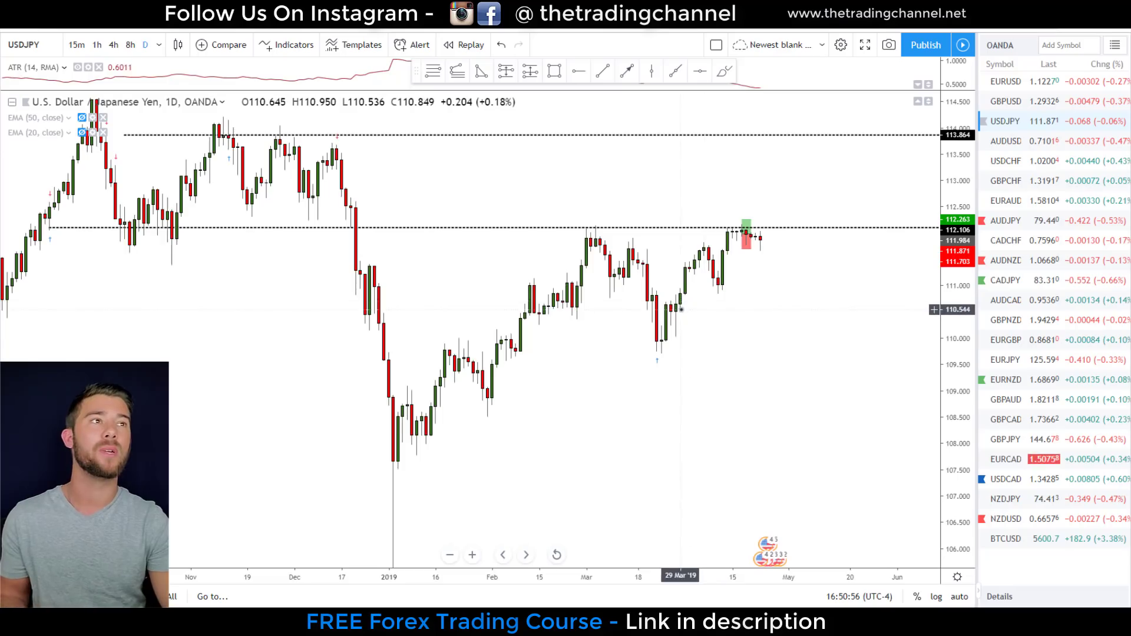
scroll(682, 309, up, 2)
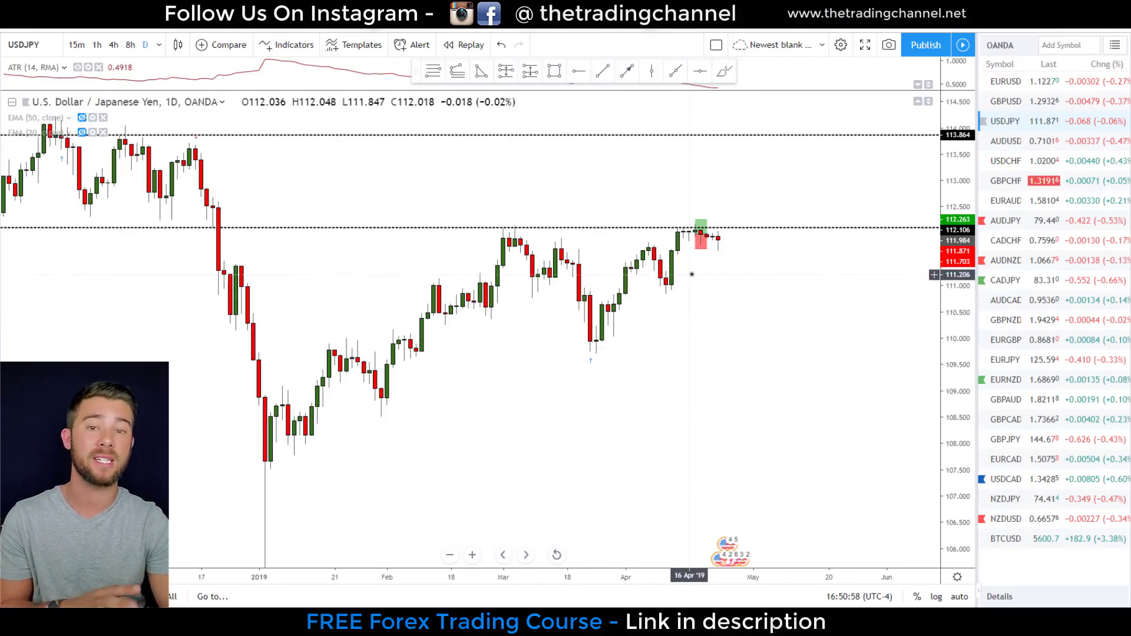
scroll(696, 344, down, 2)
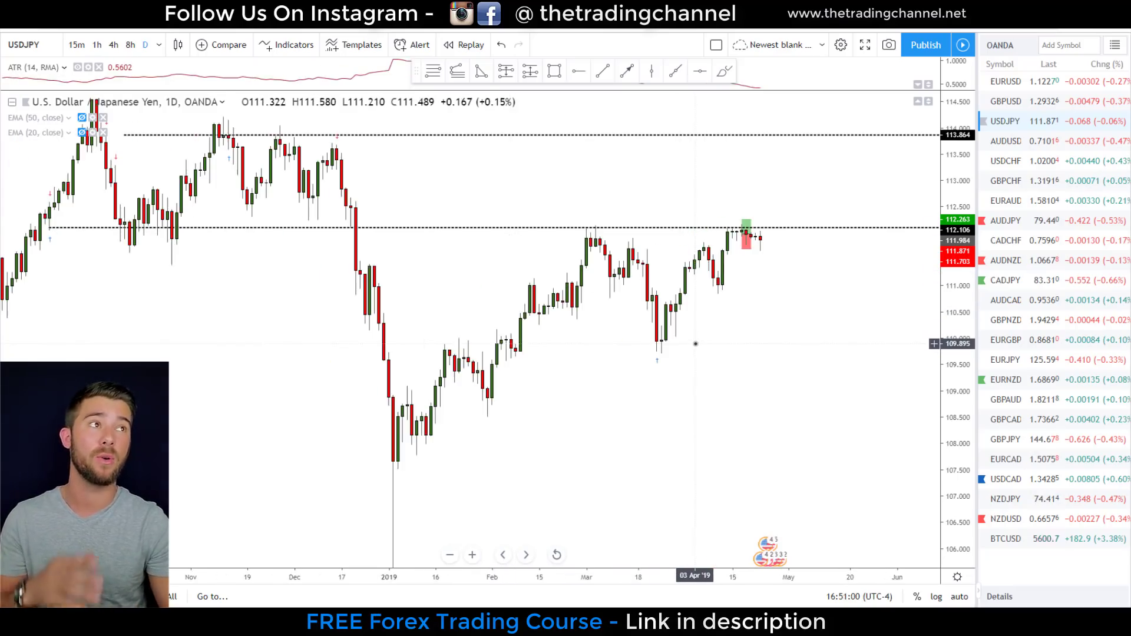
scroll(693, 348, down, 1)
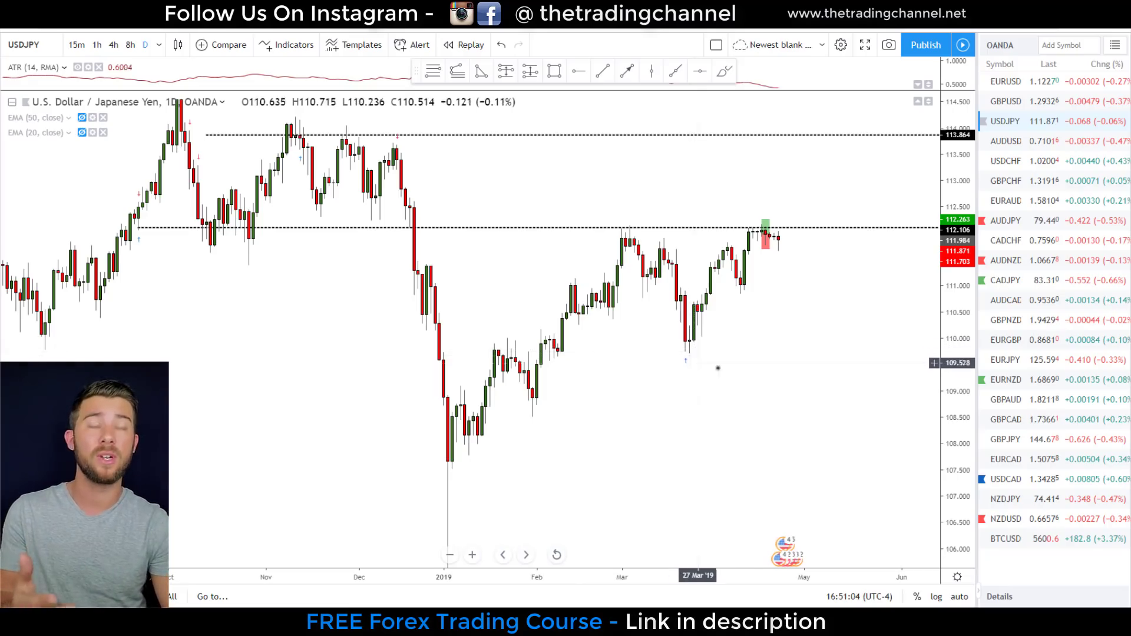
scroll(733, 363, up, 1)
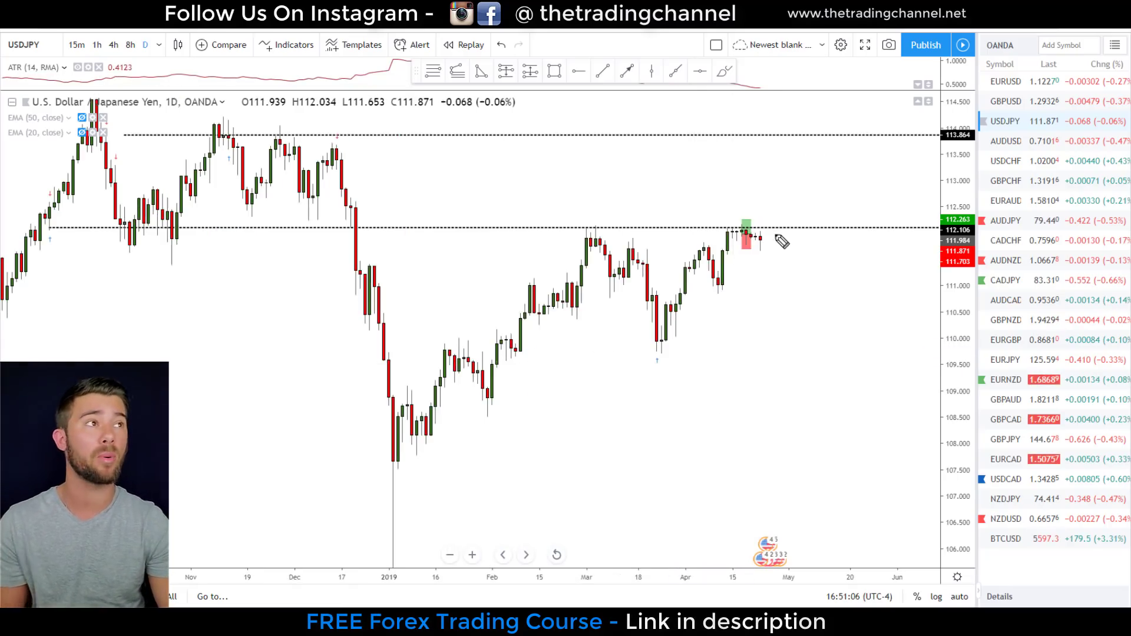
drag(760, 239, 777, 175)
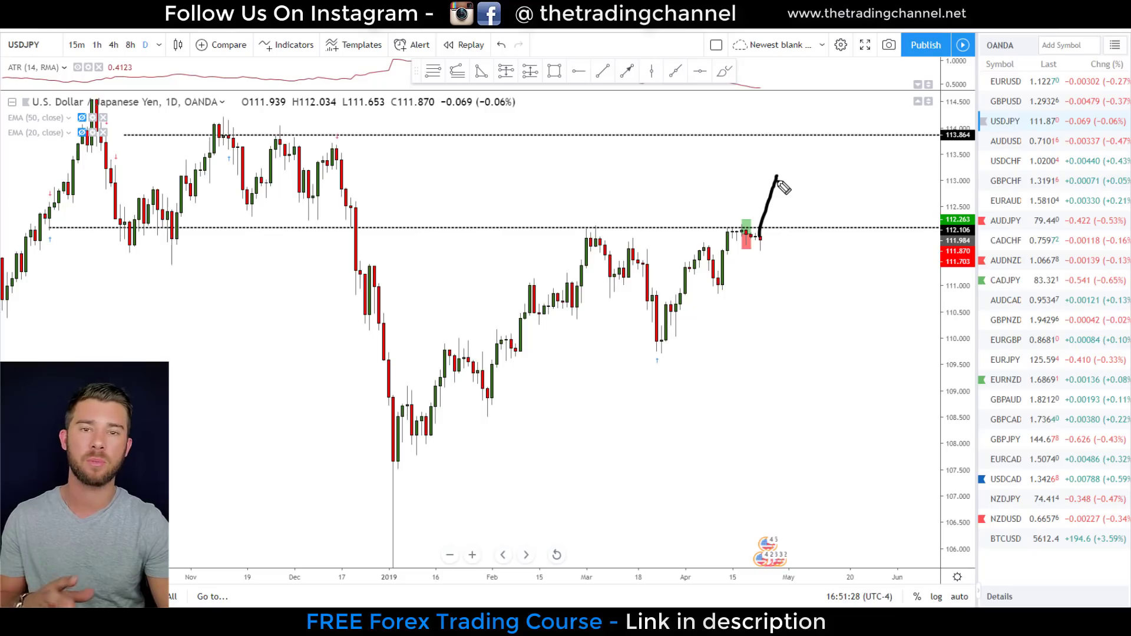
mouse_move(778, 178)
mouse_down()
mouse_move(802, 225)
mouse_move(854, 146)
mouse_up()
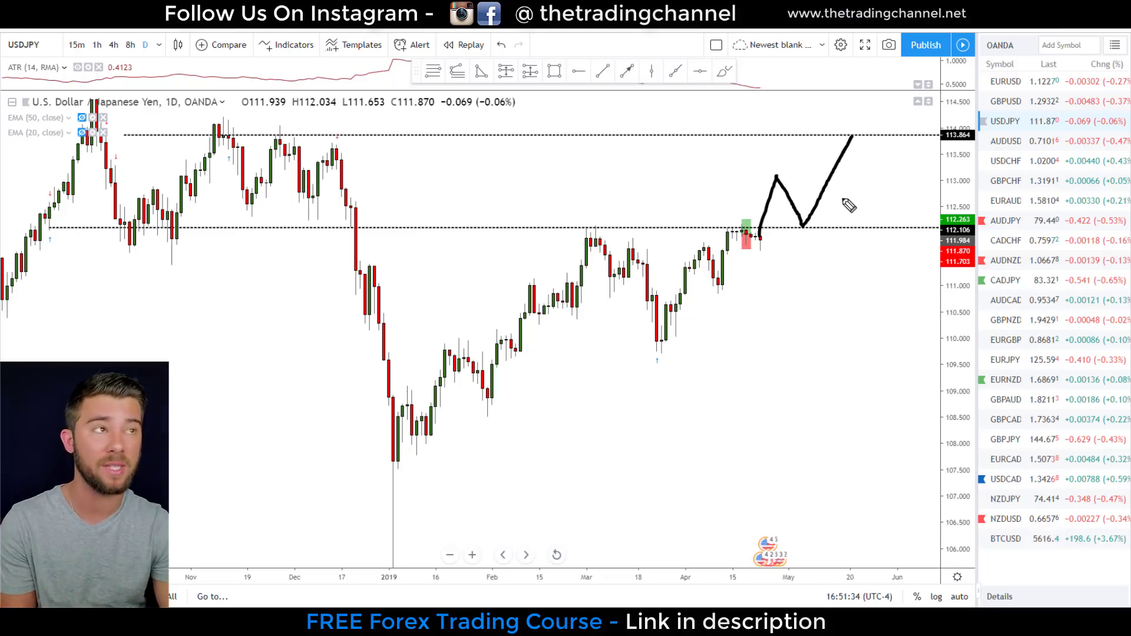
key(ctrl+z)
key(ctrl+y)
key(ctrl+z)
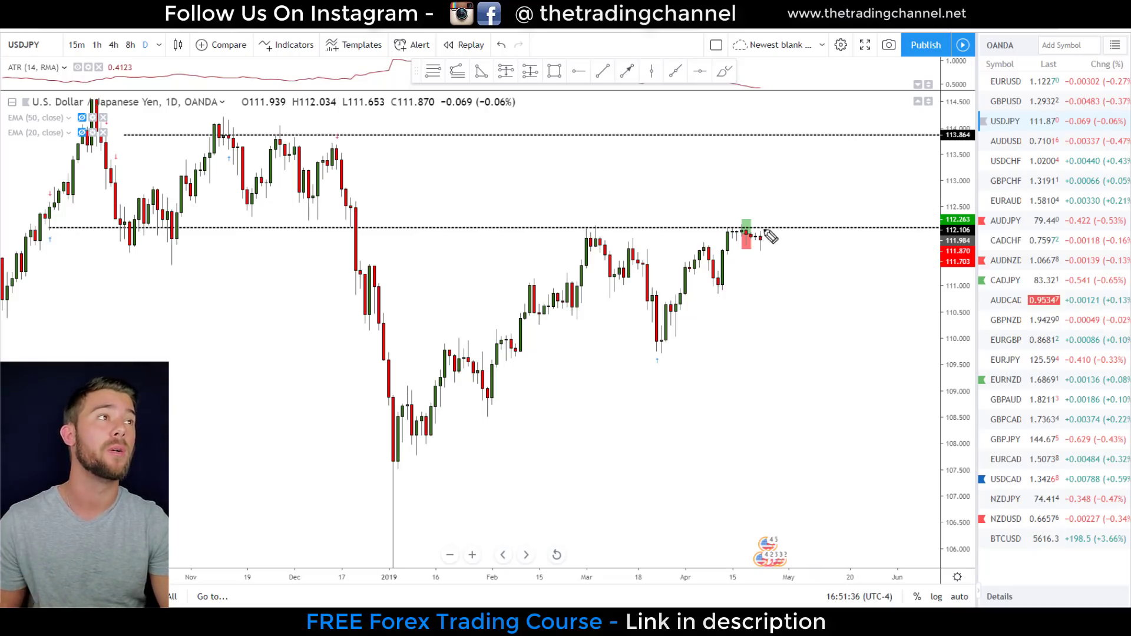
Sketch alternative price paths: a failed breakout below 112.106, which is erased, a direct rally to 113.864, and a retest with an upward arrow.
mouse_move(761, 238)
mouse_down()
mouse_move(793, 191)
mouse_move(818, 244)
mouse_up()
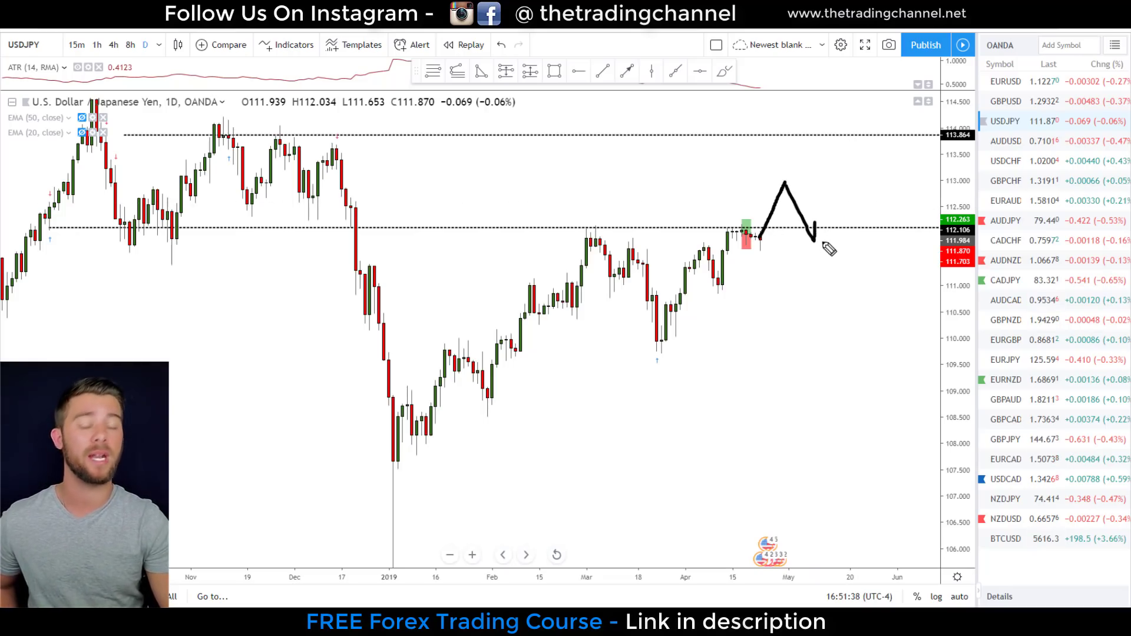
key(ctrl+z)
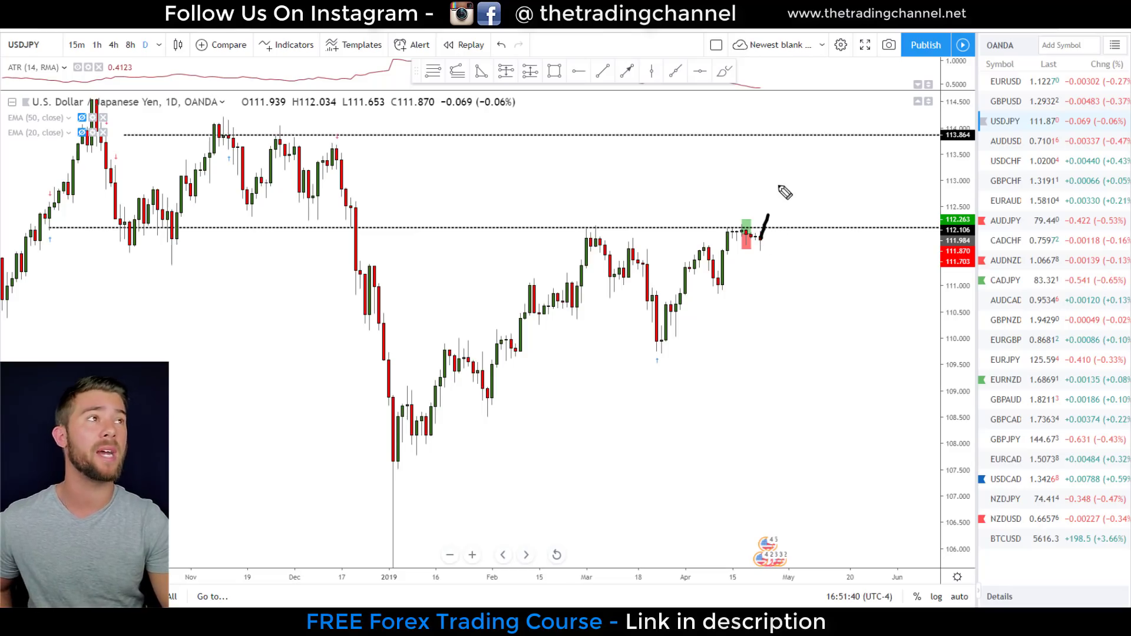
drag(785, 192, 801, 143)
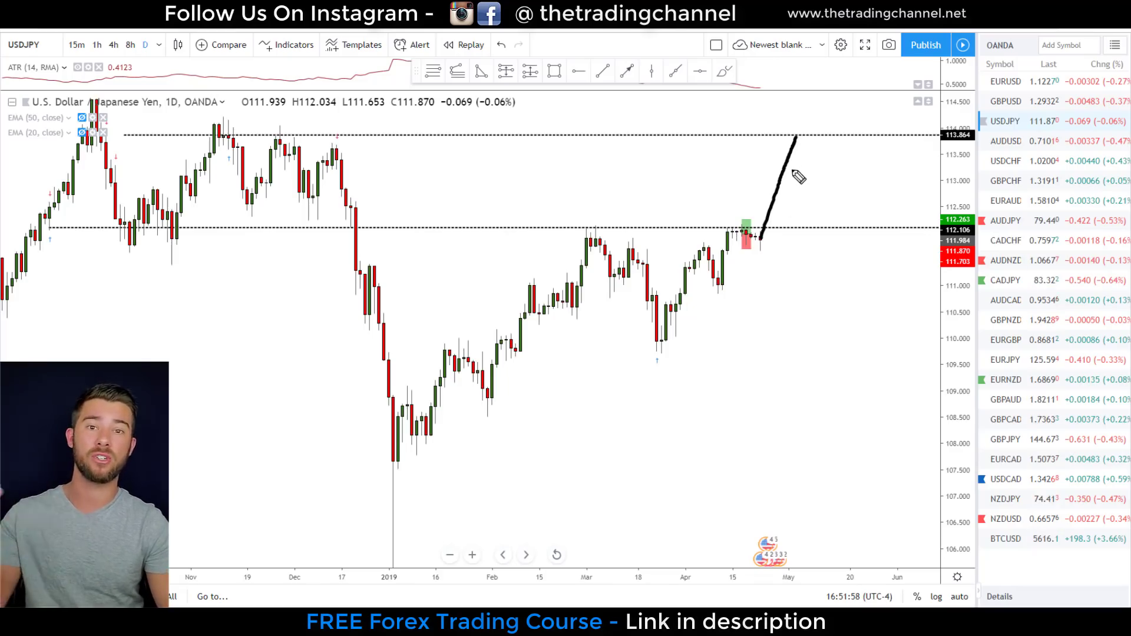
drag(761, 237, 789, 189)
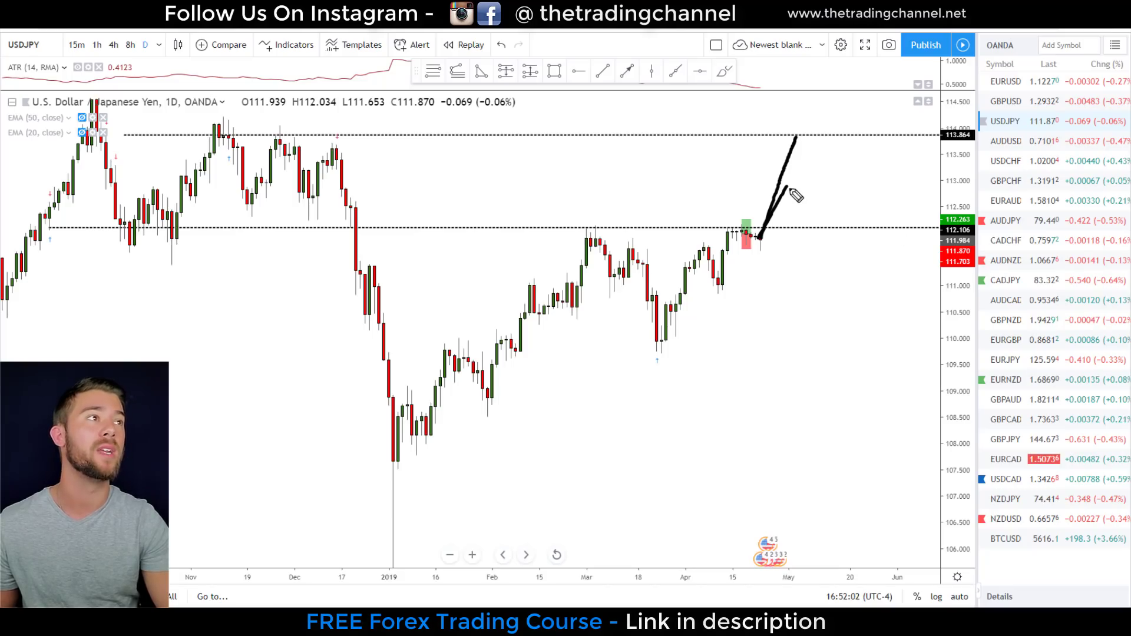
mouse_move(789, 188)
mouse_down()
mouse_move(807, 225)
mouse_move(837, 179)
mouse_move(838, 201)
mouse_up()
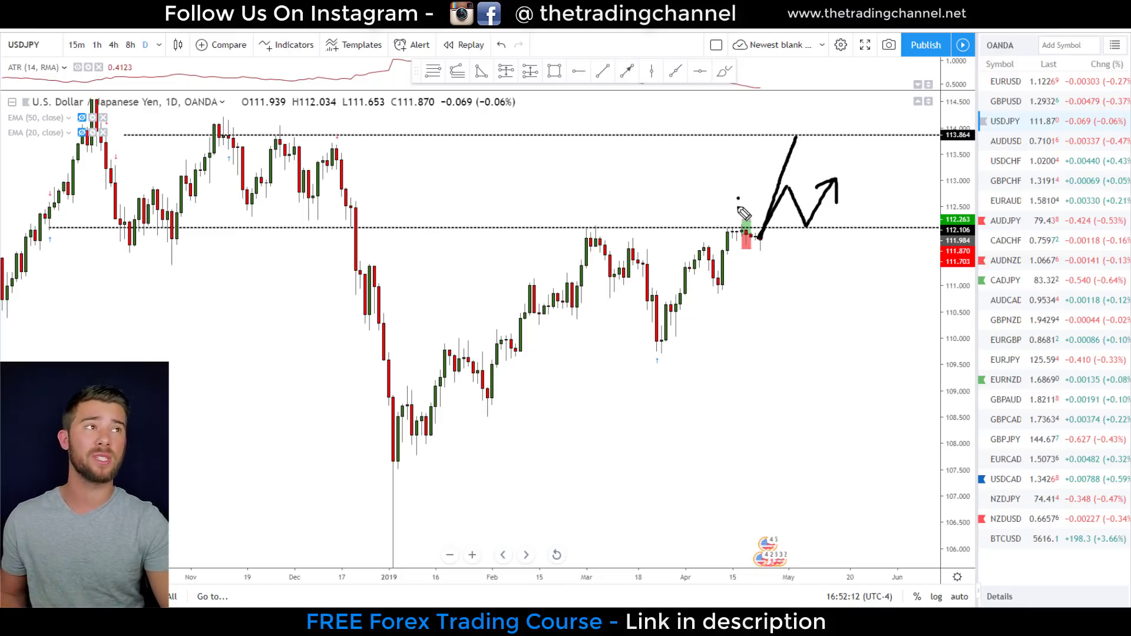
Mark the earlier price reactions around 112.106 with short strokes and clear the ink.
mouse_move(187, 247)
mouse_down()
mouse_move(186, 263)
mouse_move(144, 269)
mouse_up()
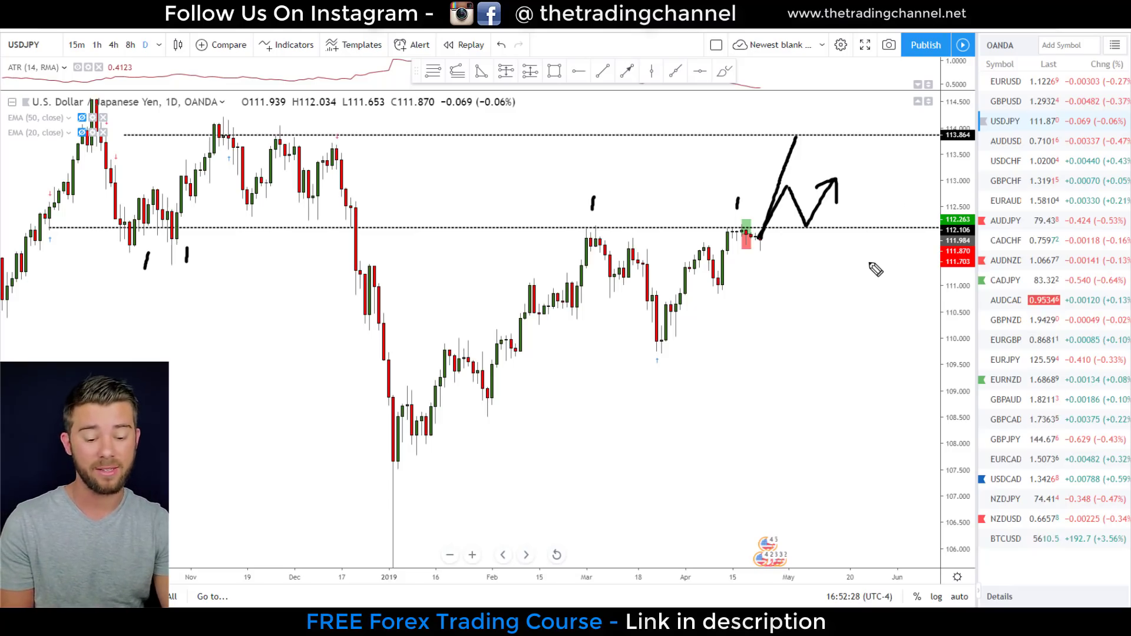
key(Escape)
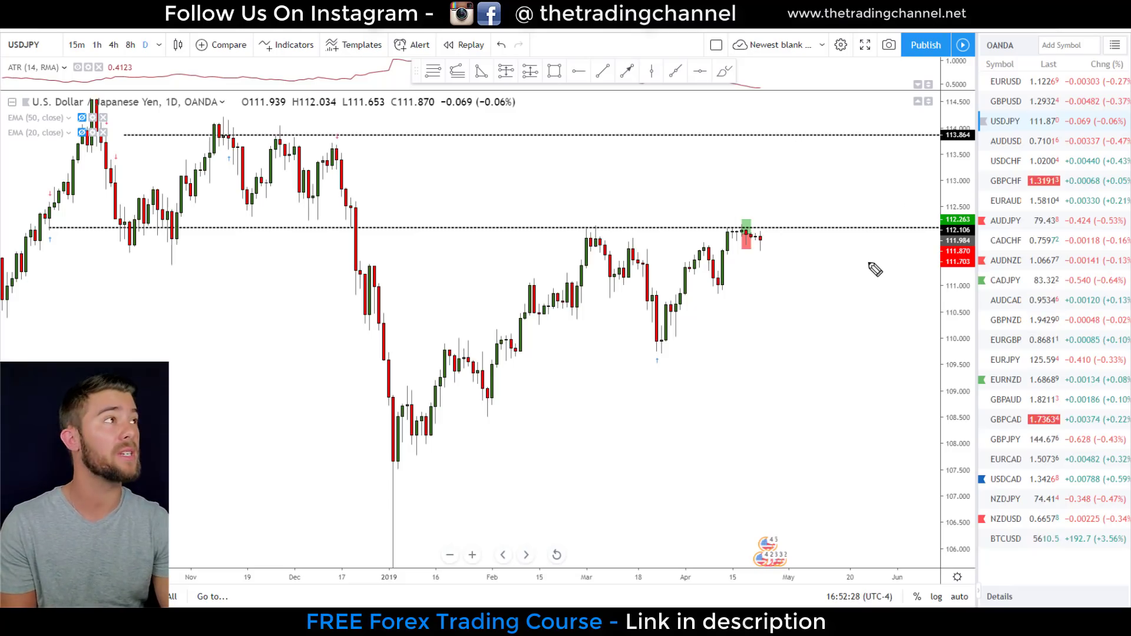
Switch the chart from USDJPY to GBPUSD and point out the latest candle's low with a short ink mark.
click(1019, 106)
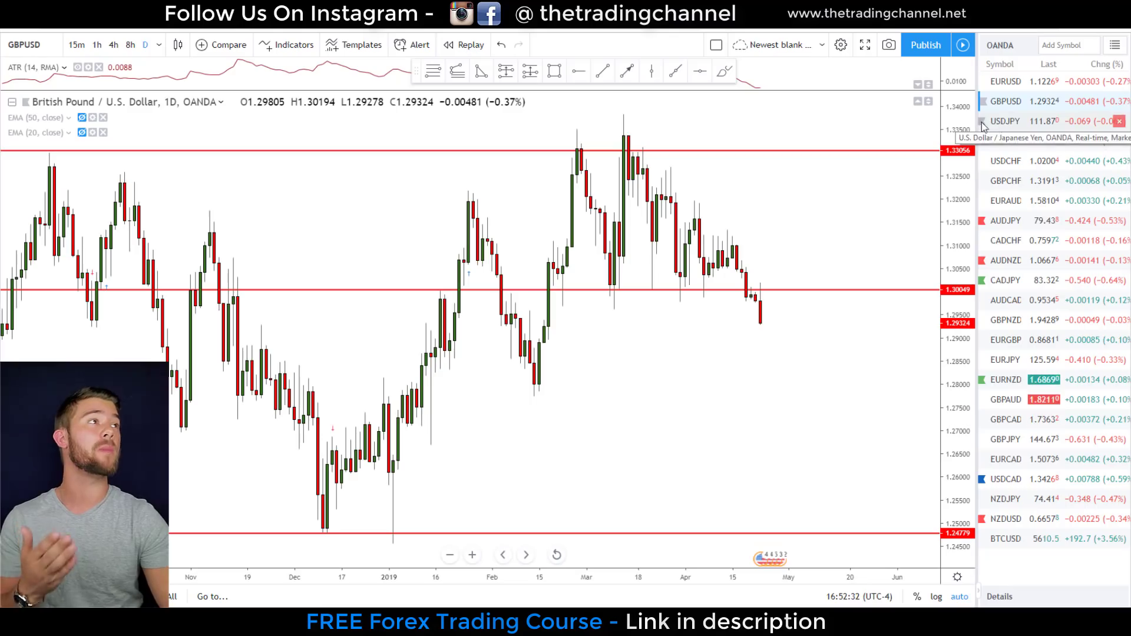
scroll(779, 389, up, 1)
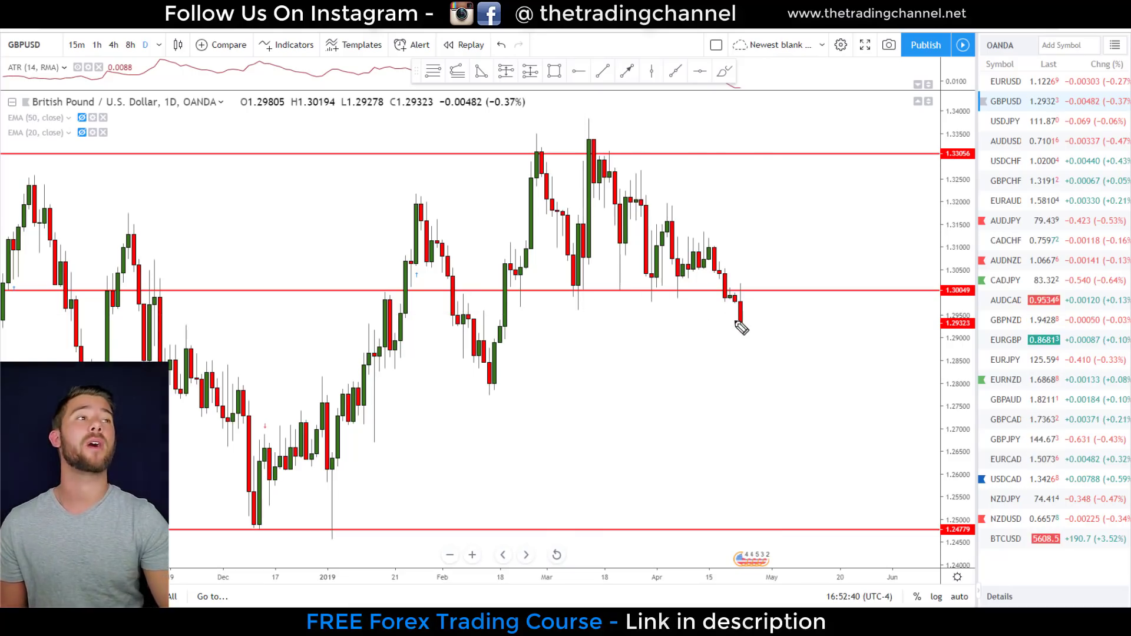
drag(740, 322, 747, 317)
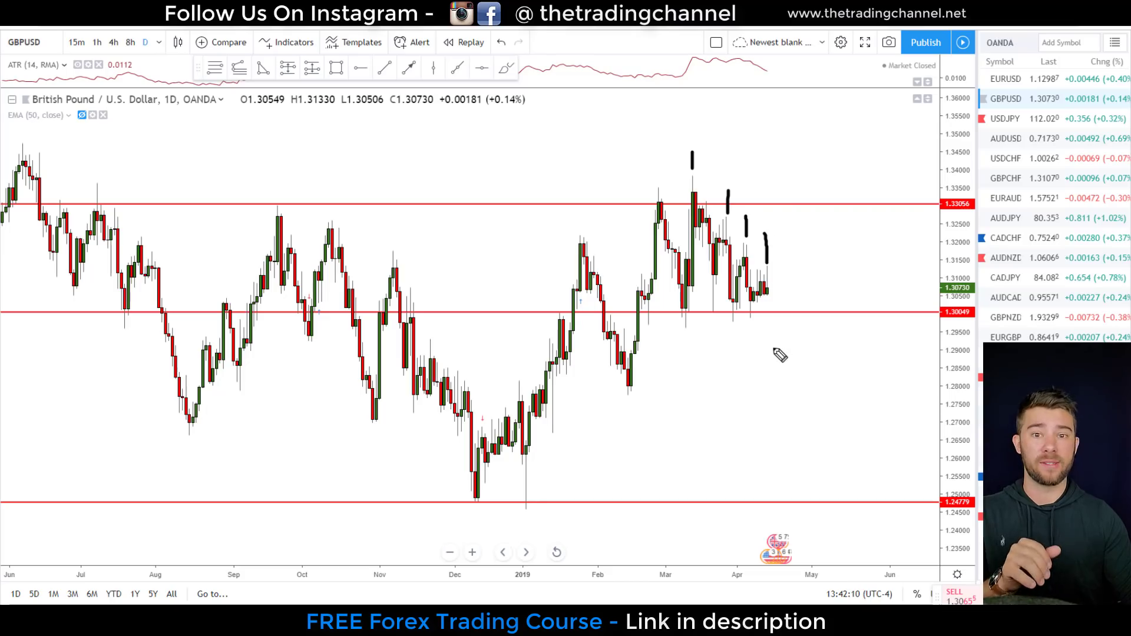
Underline the 1.30049 support, sketch a break below it, a retest and a drop toward 1.26500, and clear the ink.
drag(644, 320, 762, 316)
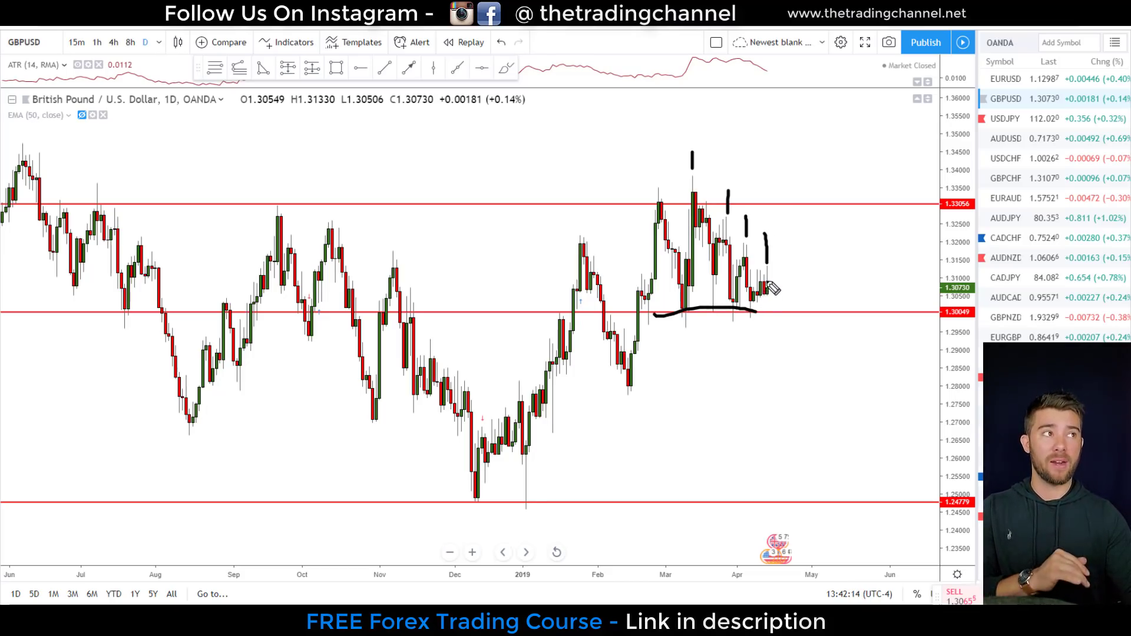
drag(765, 270, 880, 448)
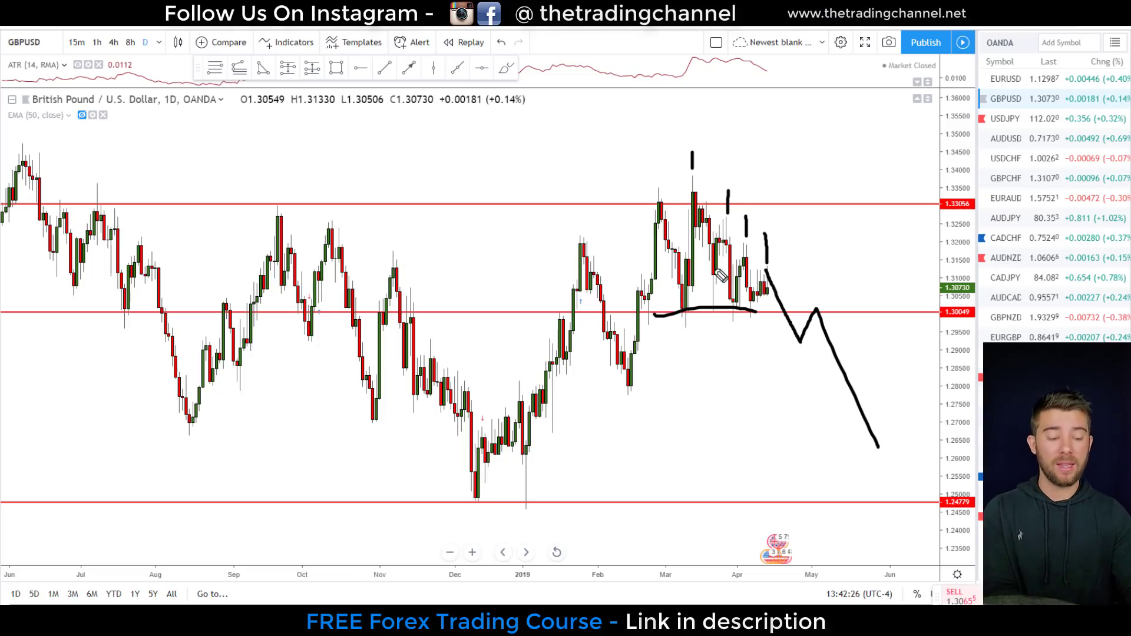
key(e)
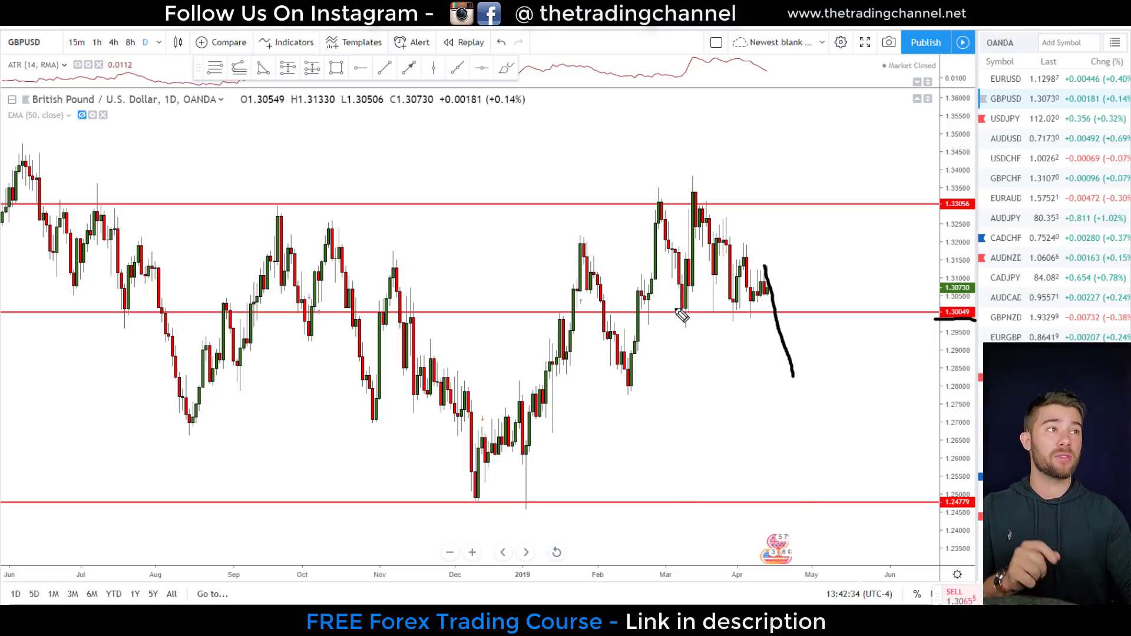
Box the zone just below 1.30049 and sketch a pullback into it followed by a further decline.
mouse_move(676, 341)
mouse_down()
mouse_move(869, 335)
mouse_move(707, 306)
mouse_move(695, 333)
mouse_up()
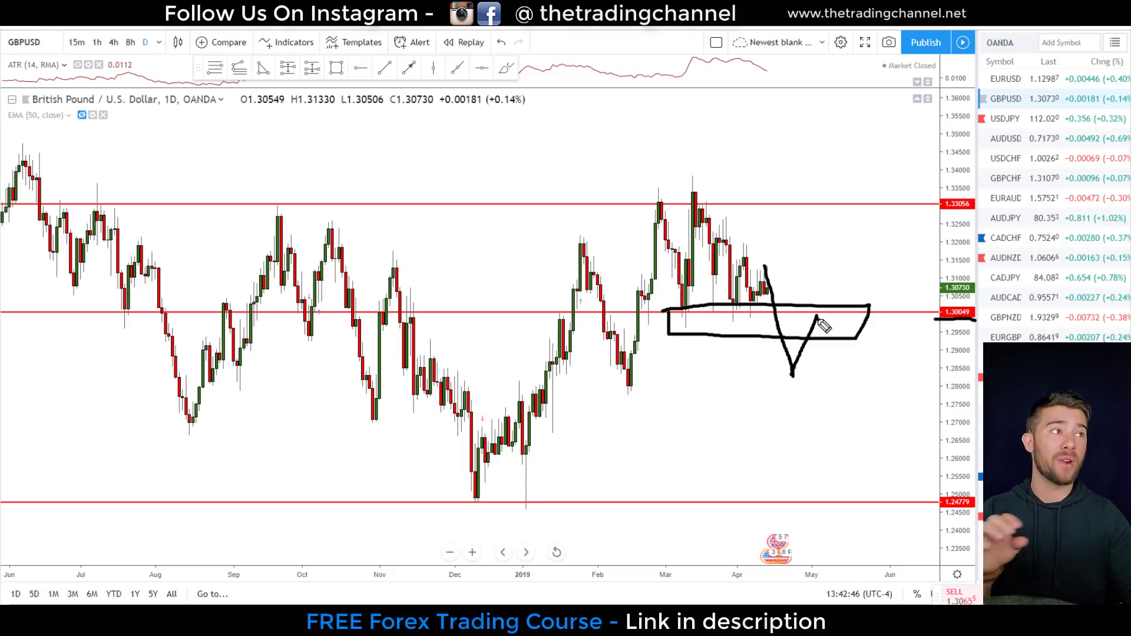
mouse_move(818, 319)
mouse_down()
mouse_move(867, 420)
mouse_move(883, 388)
mouse_up()
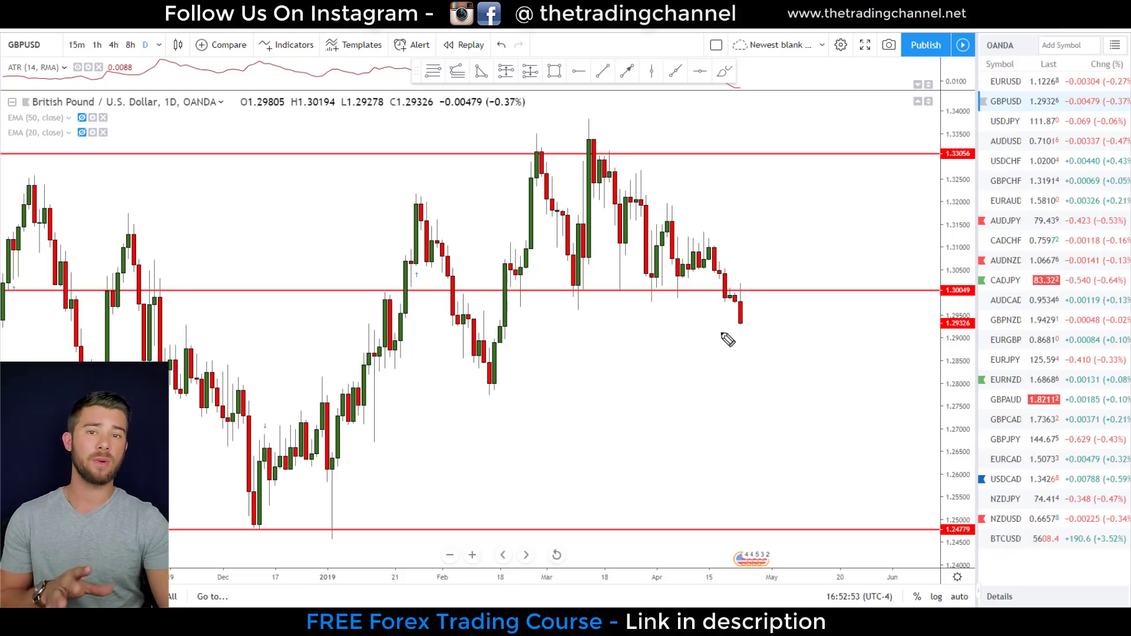
Sketch descending resistance from the March high, flat support at 1.30049 and the breakdown with an arrow at the latest low, and clear the ink.
mouse_move(586, 131)
mouse_down()
mouse_move(638, 199)
mouse_move(745, 274)
mouse_up()
drag(557, 291, 749, 296)
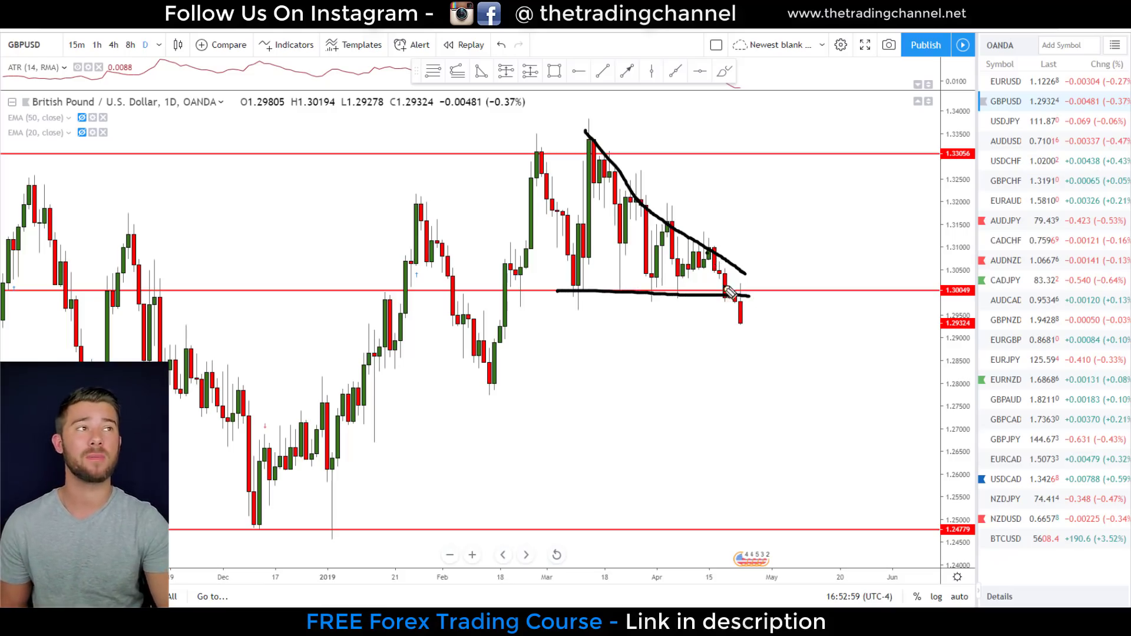
drag(708, 251, 741, 342)
drag(571, 309, 662, 308)
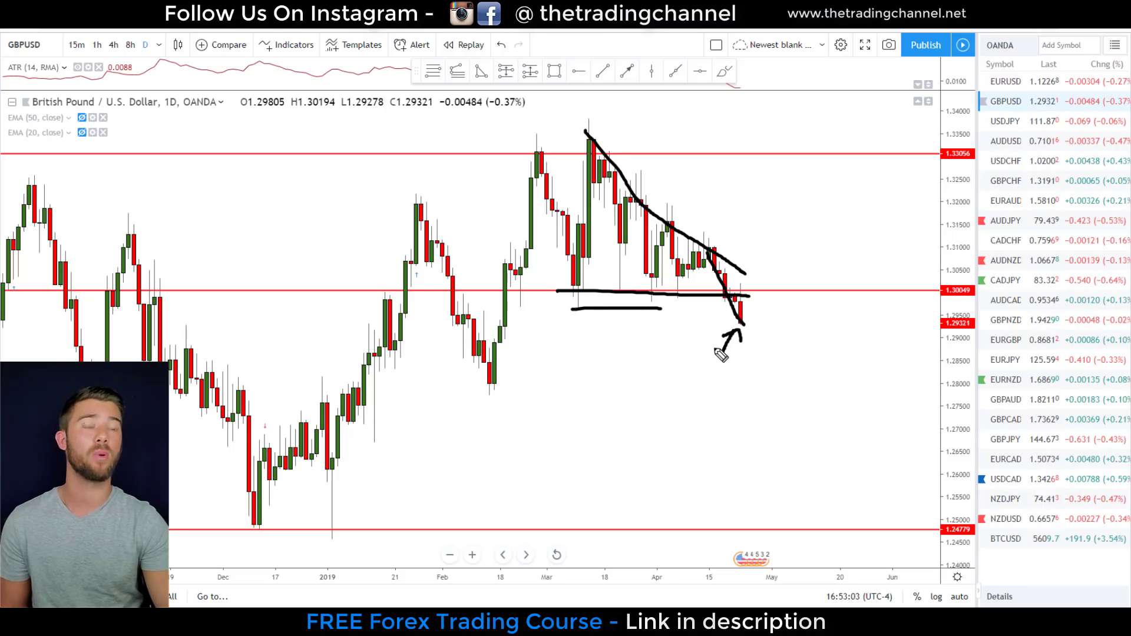
key(Escape)
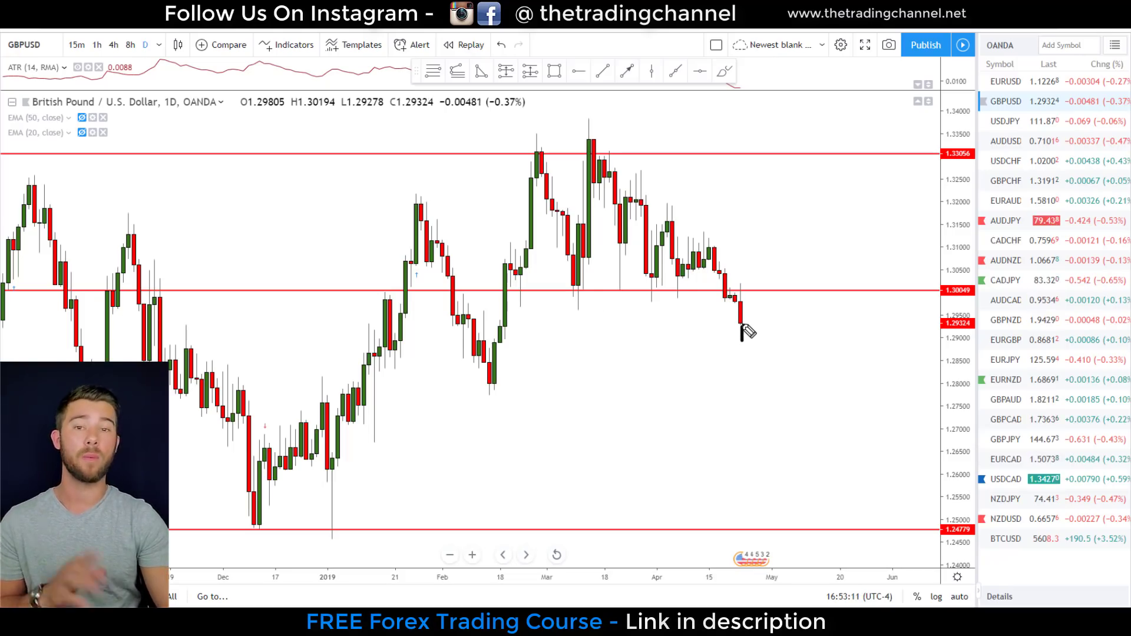
Sketch a pullback from the latest candle to 1.30049, undo it, and mark the latest low again with a short stroke.
drag(741, 323, 773, 294)
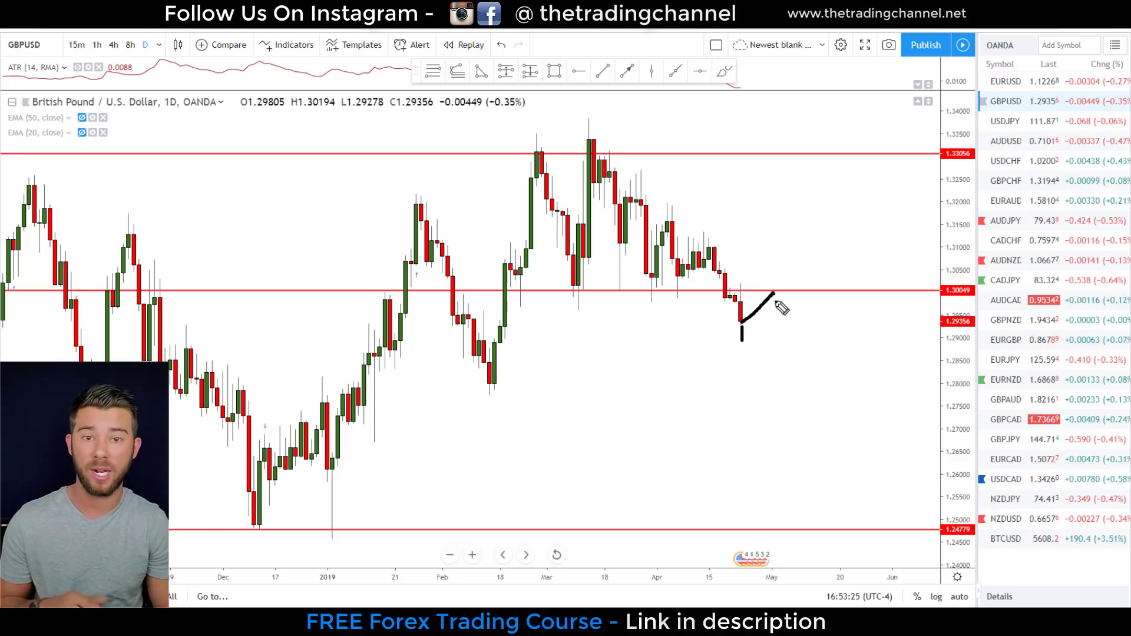
key(ctrl+z)
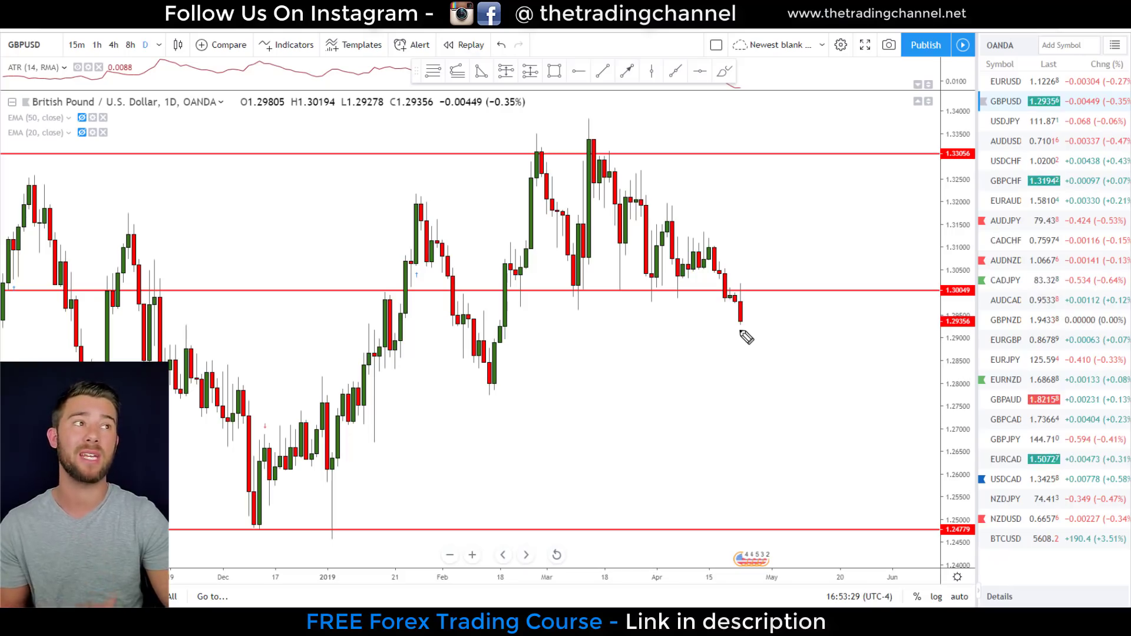
drag(740, 331, 741, 346)
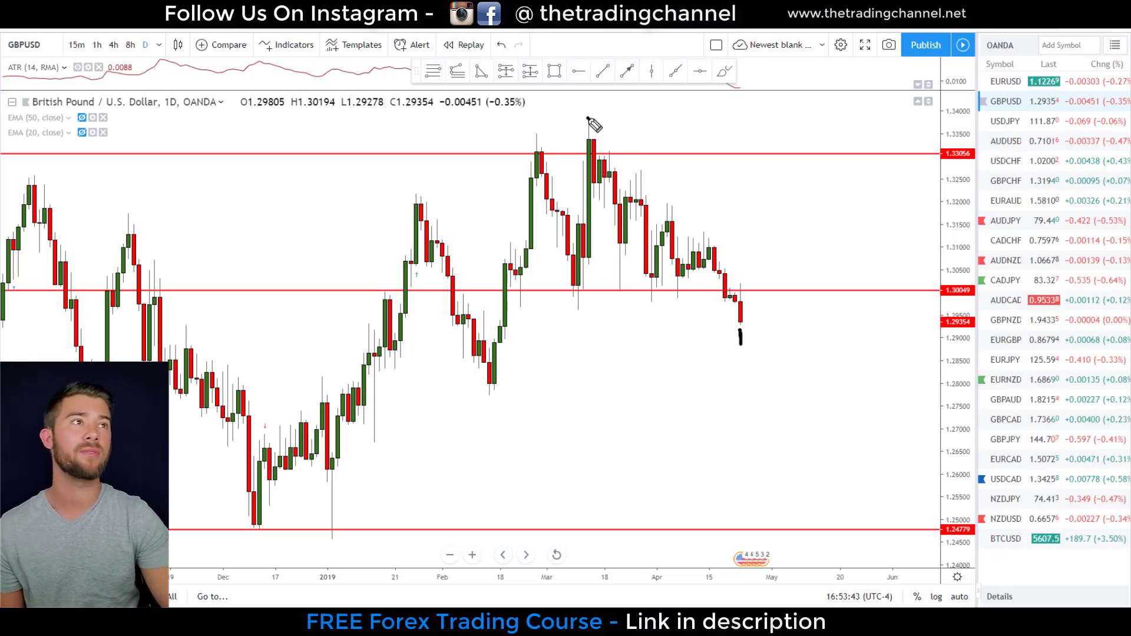
Sketch the fall from the March high, the rebound and the renewed drop, and underline the swing lows just below 1.30049.
mouse_move(588, 119)
mouse_down()
mouse_move(626, 295)
mouse_move(652, 229)
mouse_up()
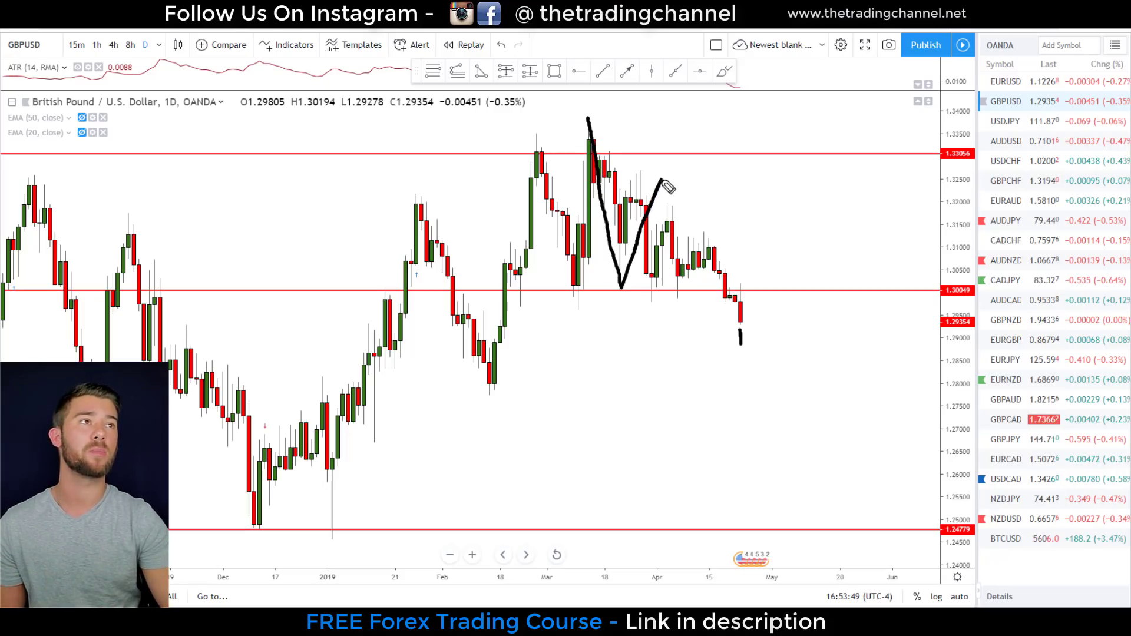
drag(662, 180, 731, 334)
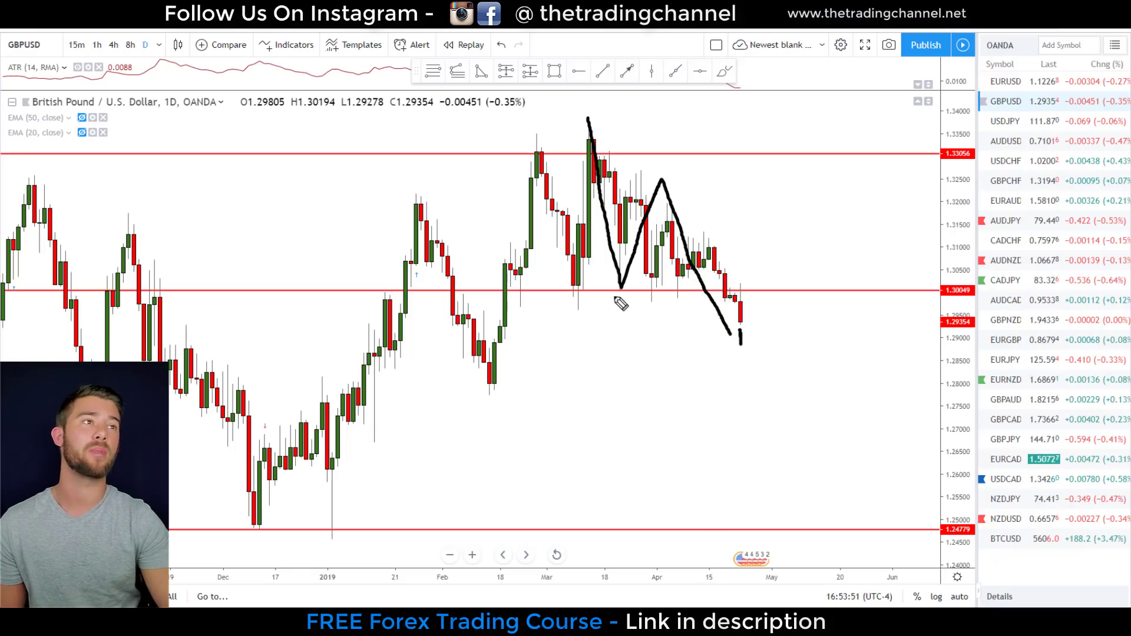
drag(614, 297, 710, 298)
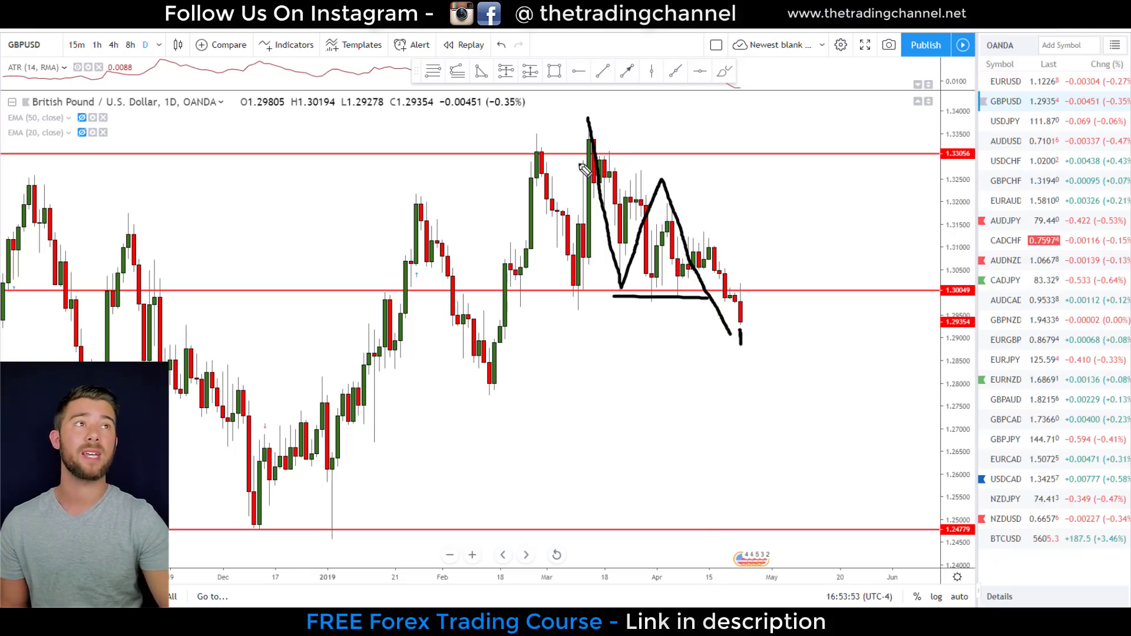
Number the three successively lower GBPUSD highs from March to mid-April as 1, 2 and 3, and clear the ink.
drag(579, 163, 579, 177)
drag(652, 155, 666, 173)
drag(686, 212, 713, 236)
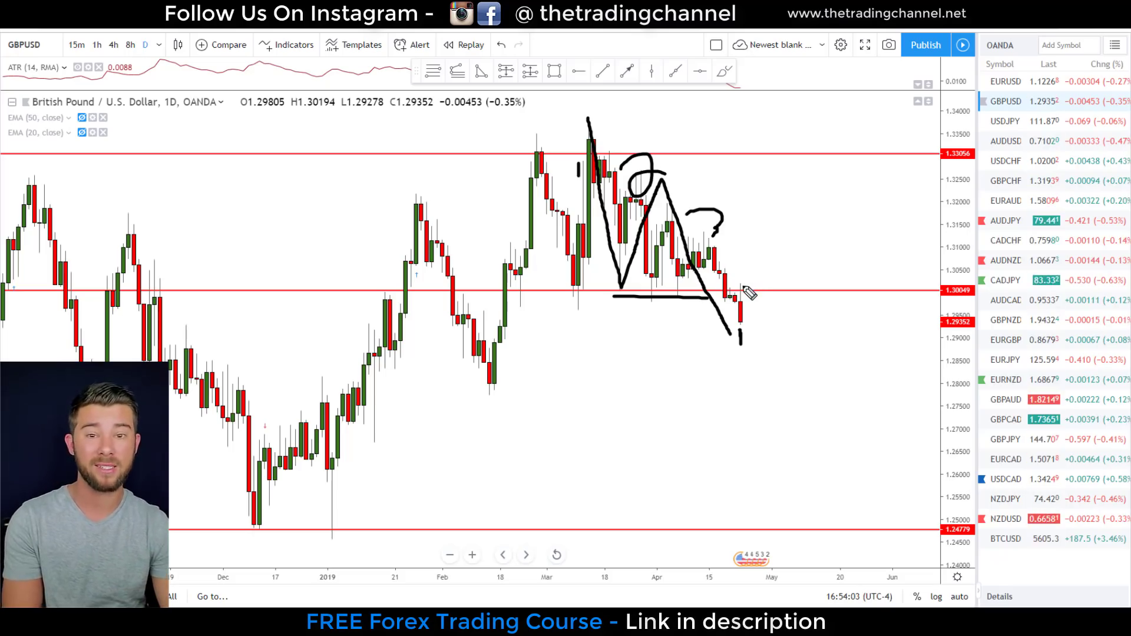
key(Escape)
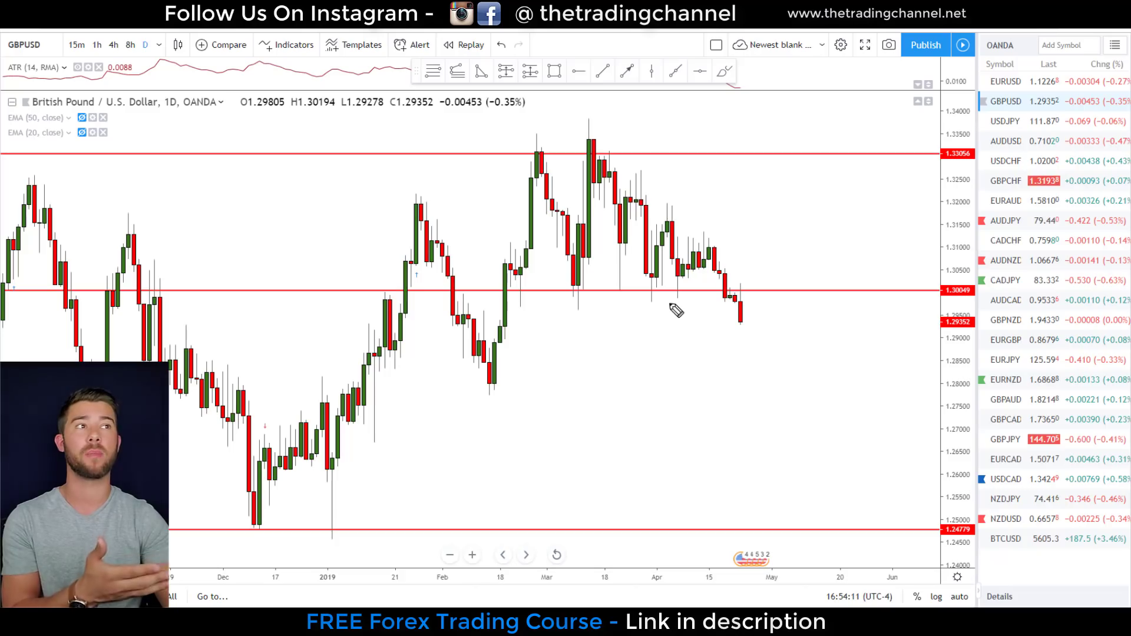
Mark four swing lows around 1.30049 with vertical strokes, sketch the latest drop, a pullback to that level and a further decline, and clear the ink.
mouse_move(670, 303)
mouse_down()
mouse_move(670, 328)
mouse_move(619, 328)
mouse_up()
drag(522, 334, 521, 323)
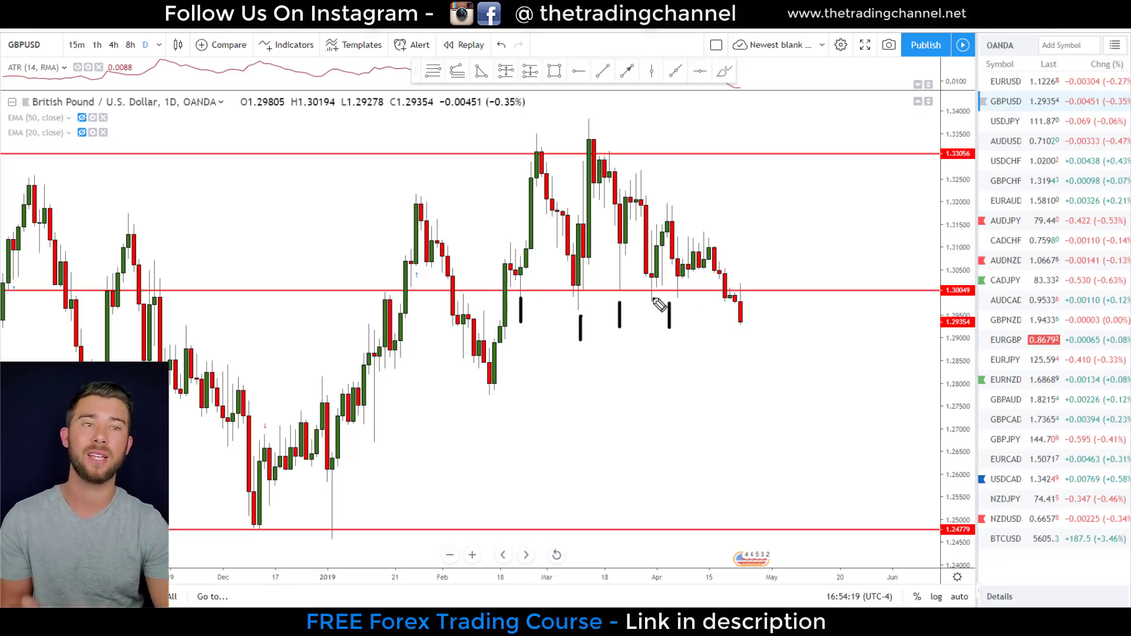
drag(698, 226, 741, 321)
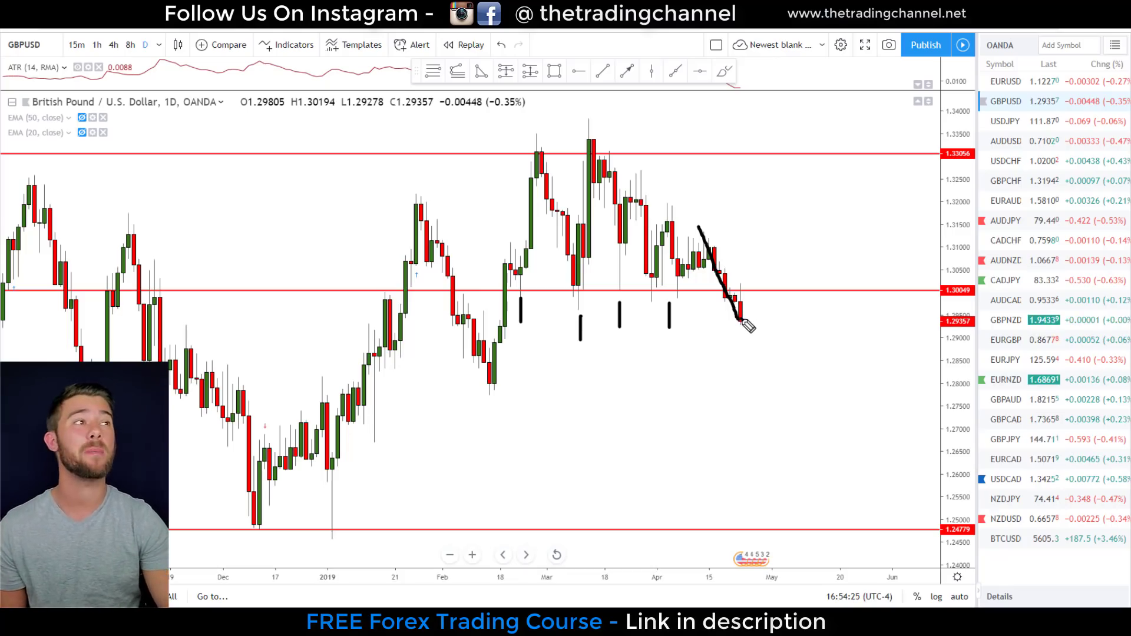
mouse_move(740, 322)
mouse_down()
mouse_move(760, 299)
mouse_move(787, 297)
mouse_move(805, 376)
mouse_move(813, 364)
mouse_up()
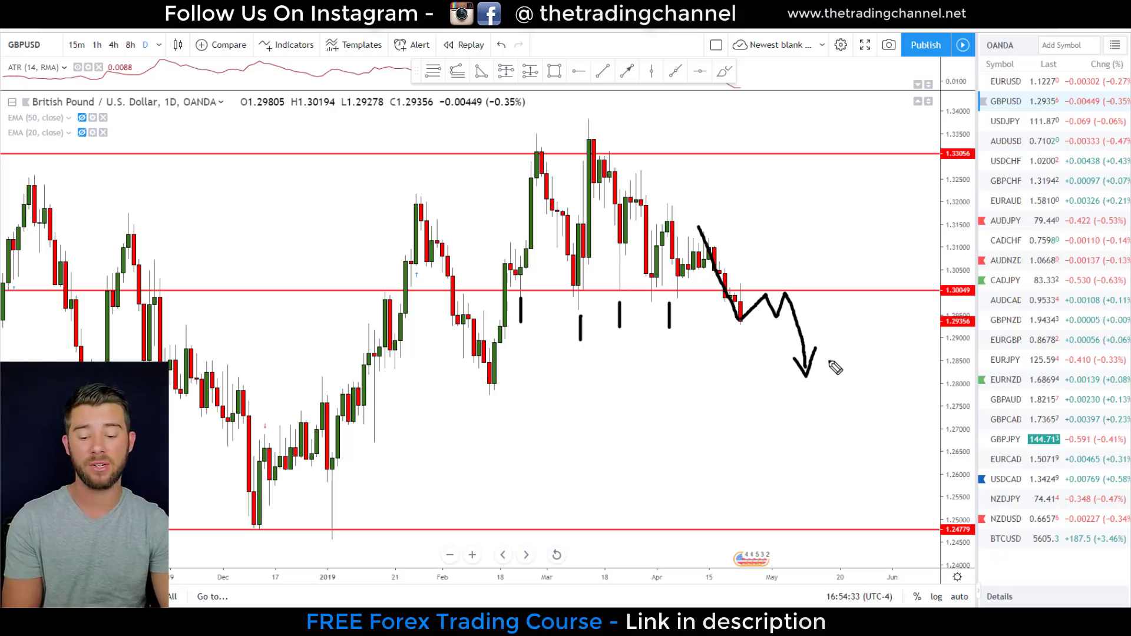
key(Escape)
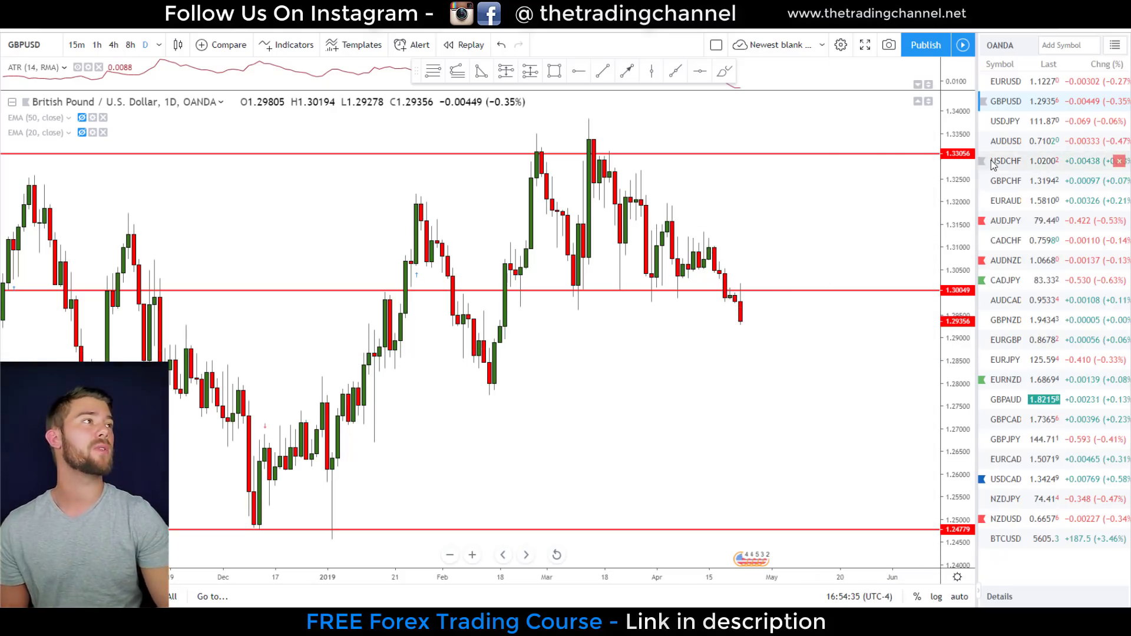
Open the EURUSD daily chart and label the February to March swings H, L, LH and LL, circling the LH.
click(1022, 84)
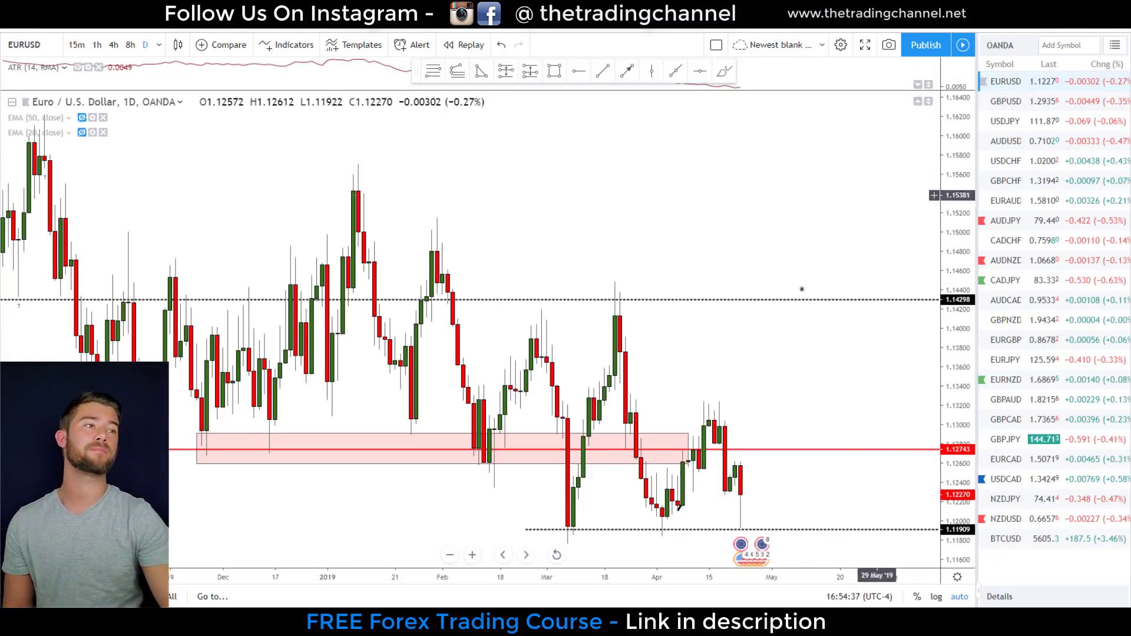
scroll(791, 413, up, 3)
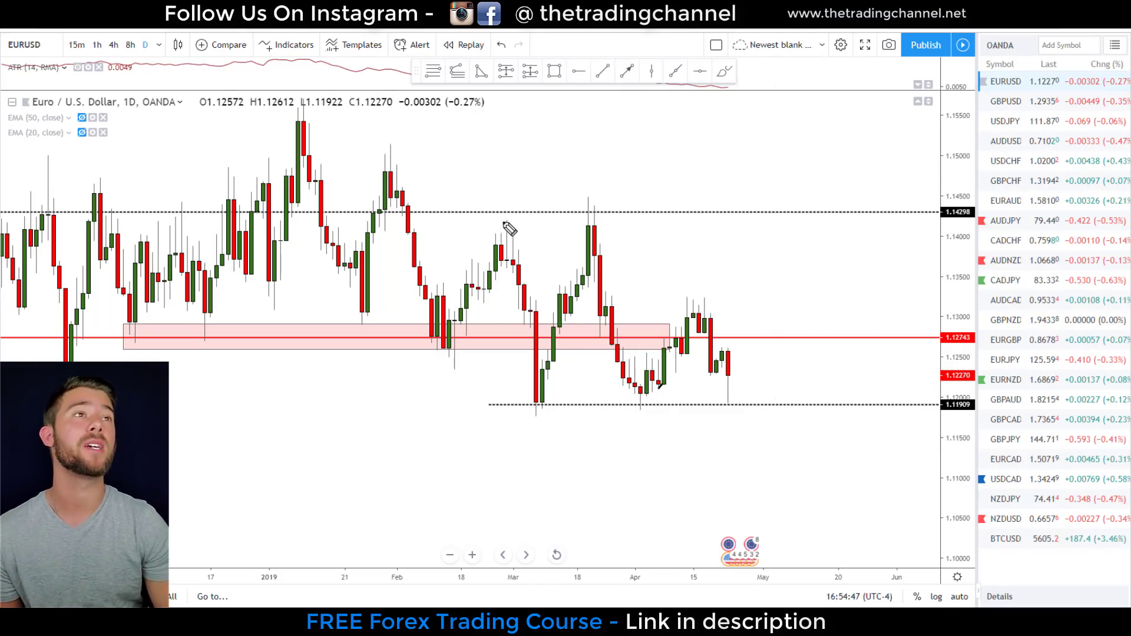
mouse_move(509, 229)
mouse_down()
mouse_move(628, 224)
mouse_move(532, 227)
mouse_up()
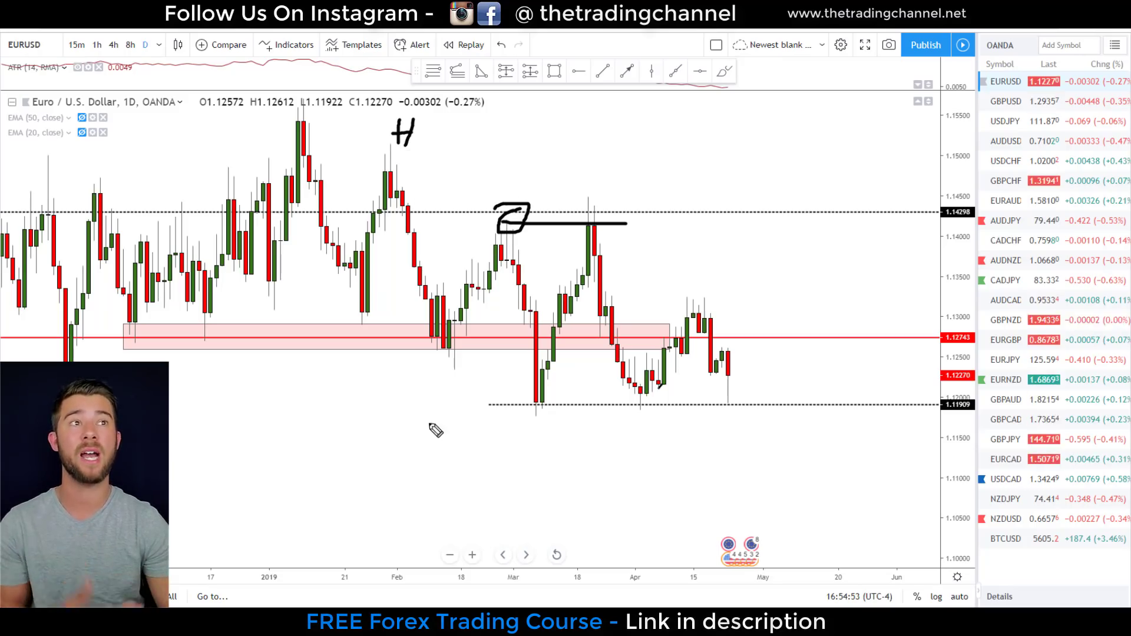
drag(441, 366, 449, 377)
mouse_move(501, 167)
mouse_down()
mouse_move(512, 183)
mouse_move(524, 173)
mouse_up()
drag(524, 166, 523, 185)
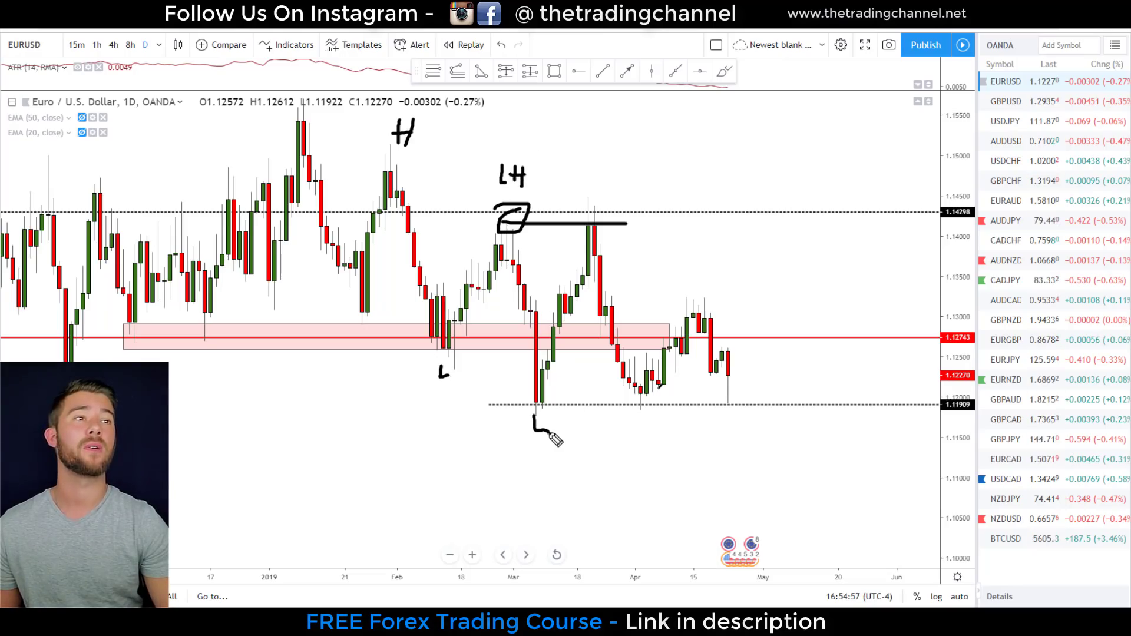
drag(548, 414, 567, 434)
mouse_move(534, 149)
mouse_down()
mouse_move(549, 184)
mouse_move(532, 146)
mouse_up()
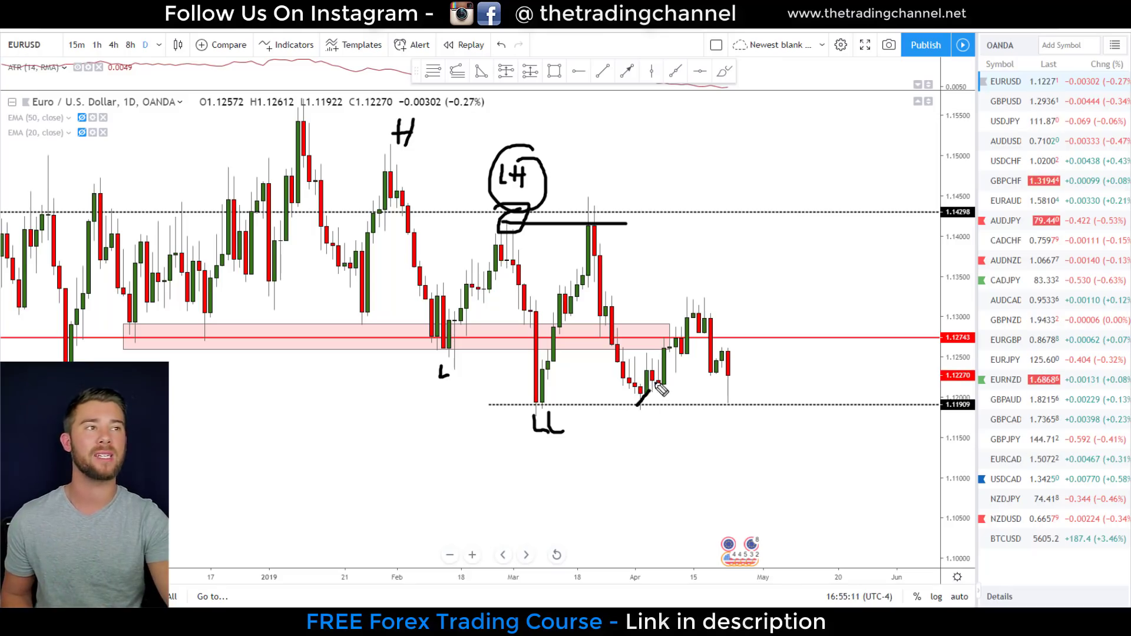
Sketch the rise from the April low to 1.12743, scribble across the red zone, underline the 1.12743 price label, and clear the ink.
drag(639, 407, 684, 339)
drag(549, 339, 660, 340)
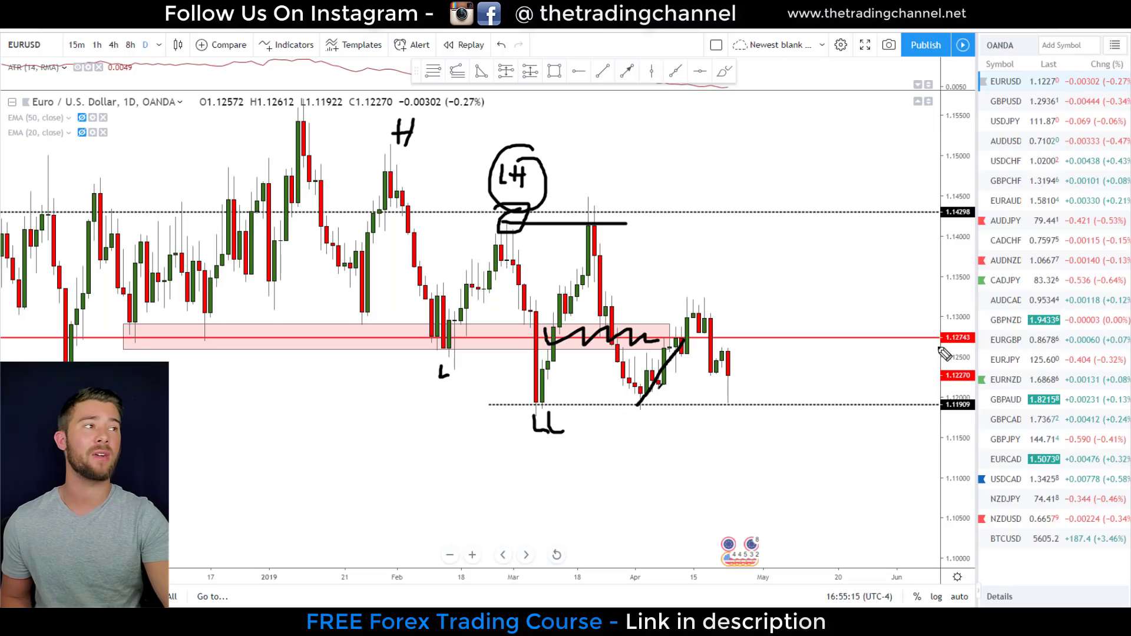
drag(938, 344, 986, 343)
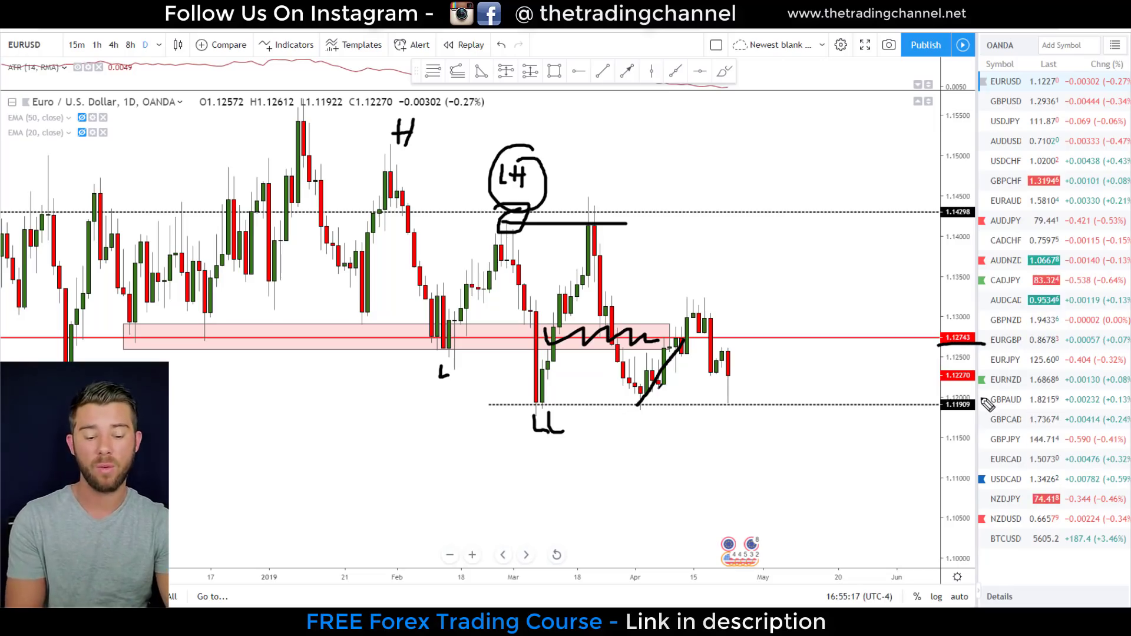
key(e)
Sketch the rise from the April low to the mid-April high and the fall towards 1.11909, and remove both strokes.
drag(641, 403, 688, 308)
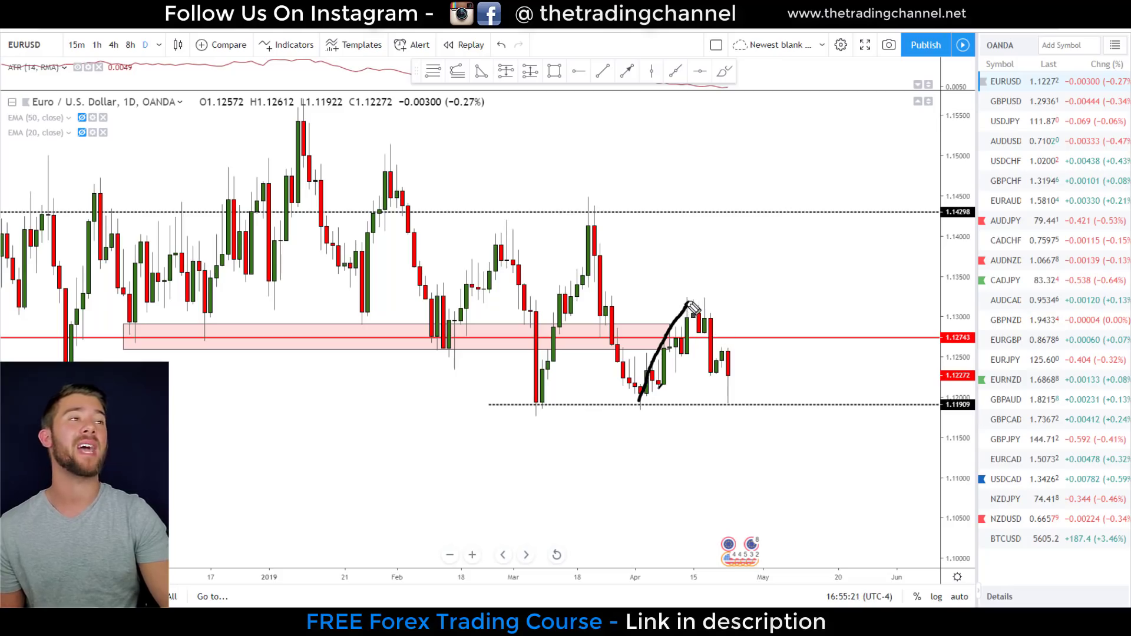
drag(688, 302, 730, 399)
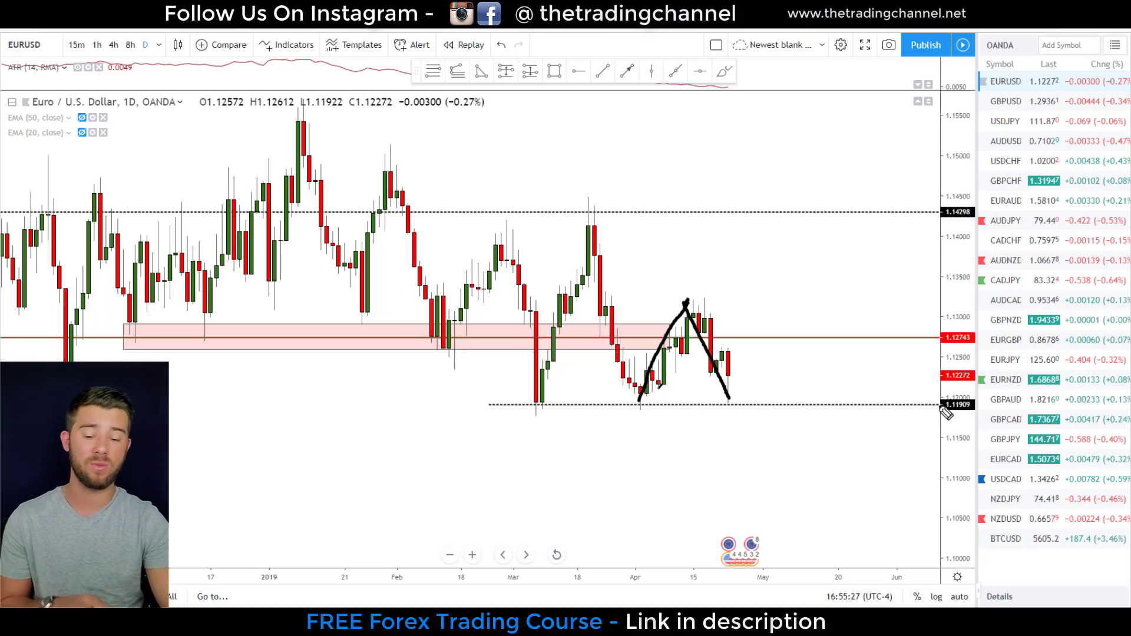
key(ctrl+z)
key(ctrl+z)
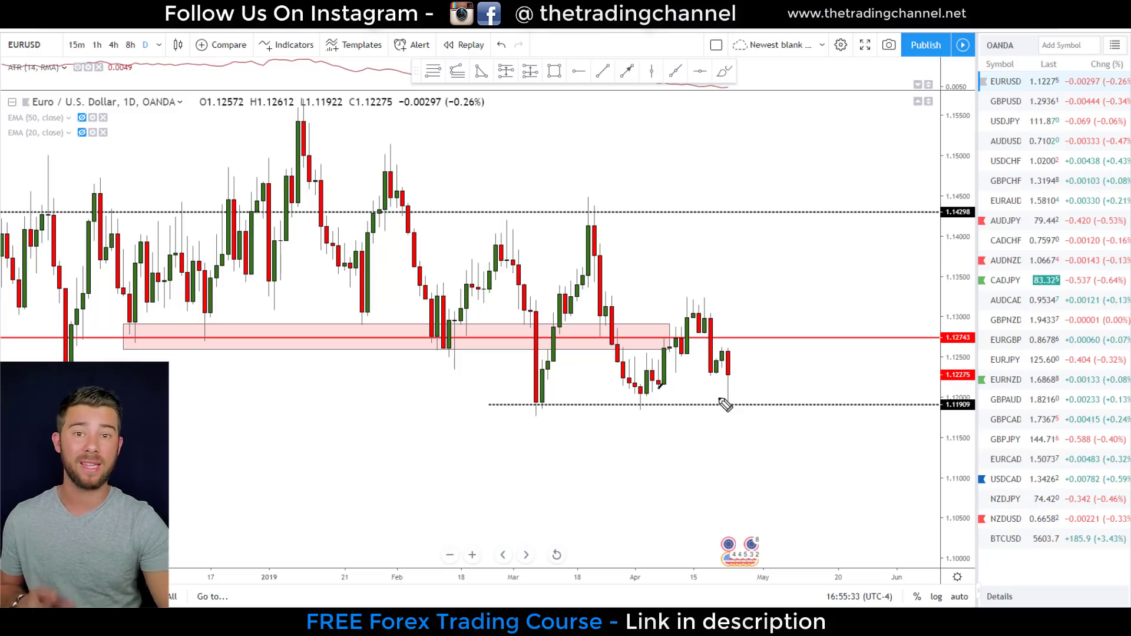
Sketch descending resistance from the March high, flat support at 1.11909 and a rebound followed by a breakdown, and clear the ink.
drag(588, 213, 799, 391)
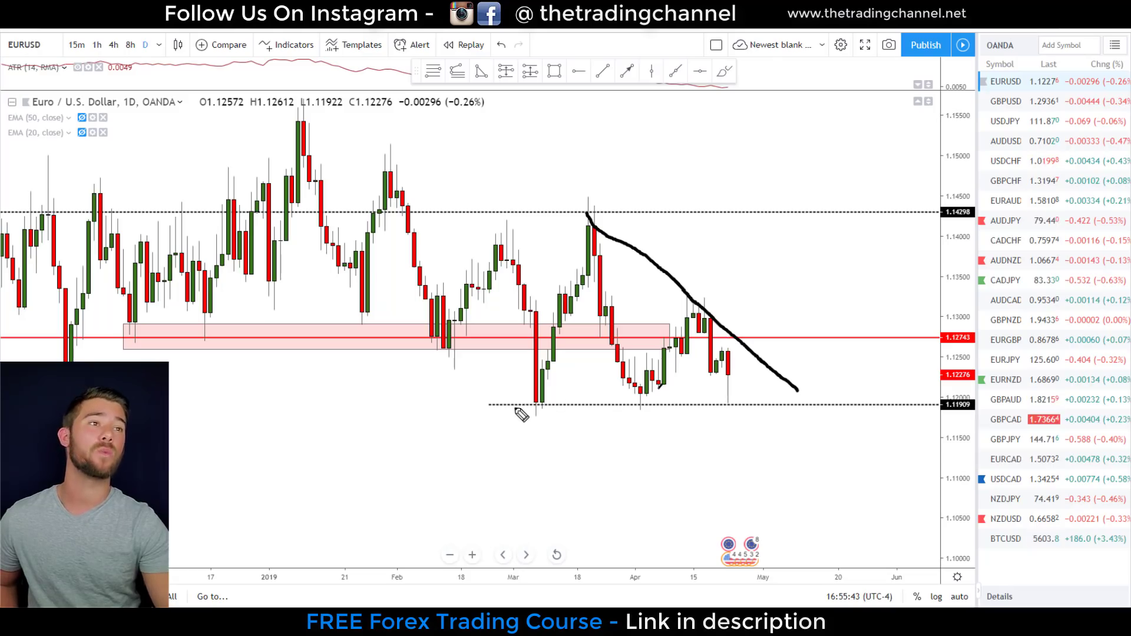
drag(515, 408, 828, 409)
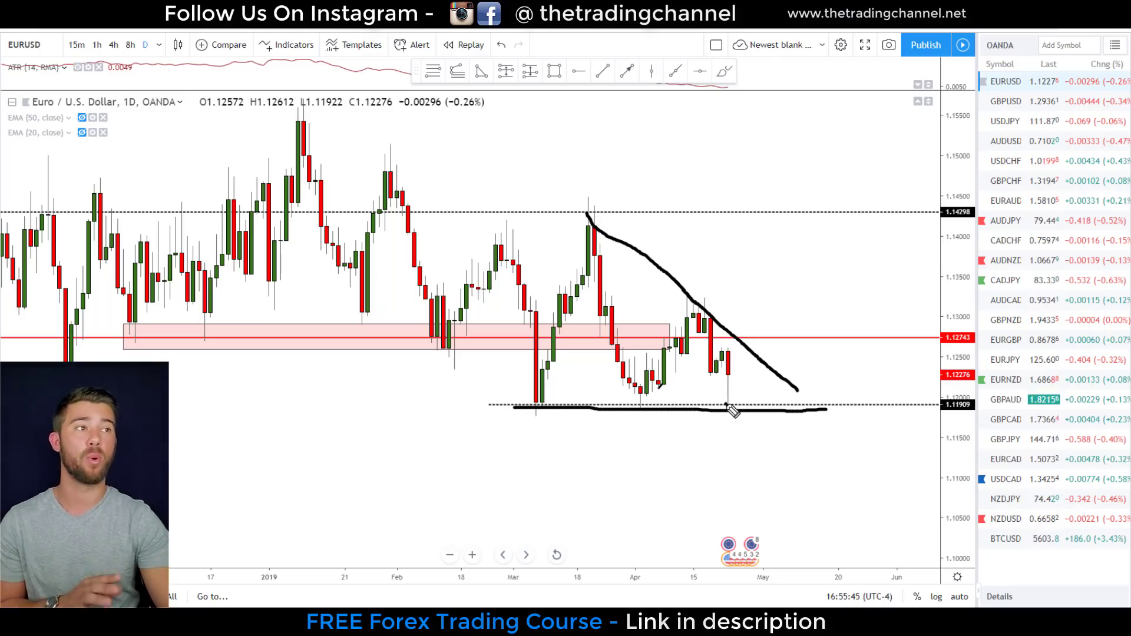
mouse_move(726, 405)
mouse_down()
mouse_move(751, 368)
mouse_move(766, 388)
mouse_move(778, 374)
mouse_move(793, 454)
mouse_up()
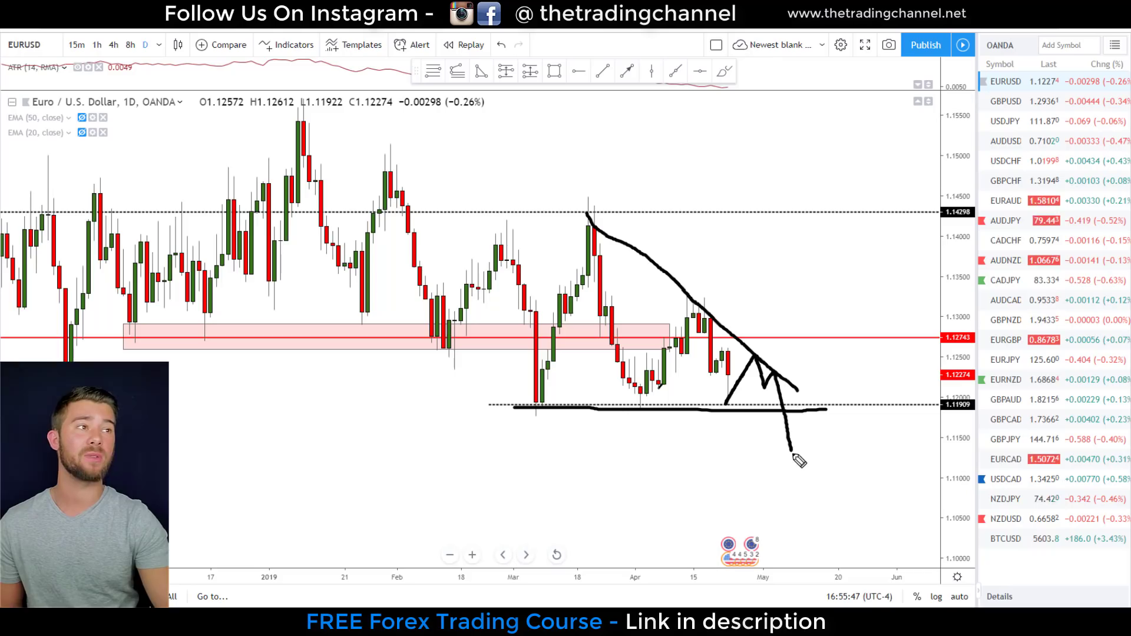
key(e)
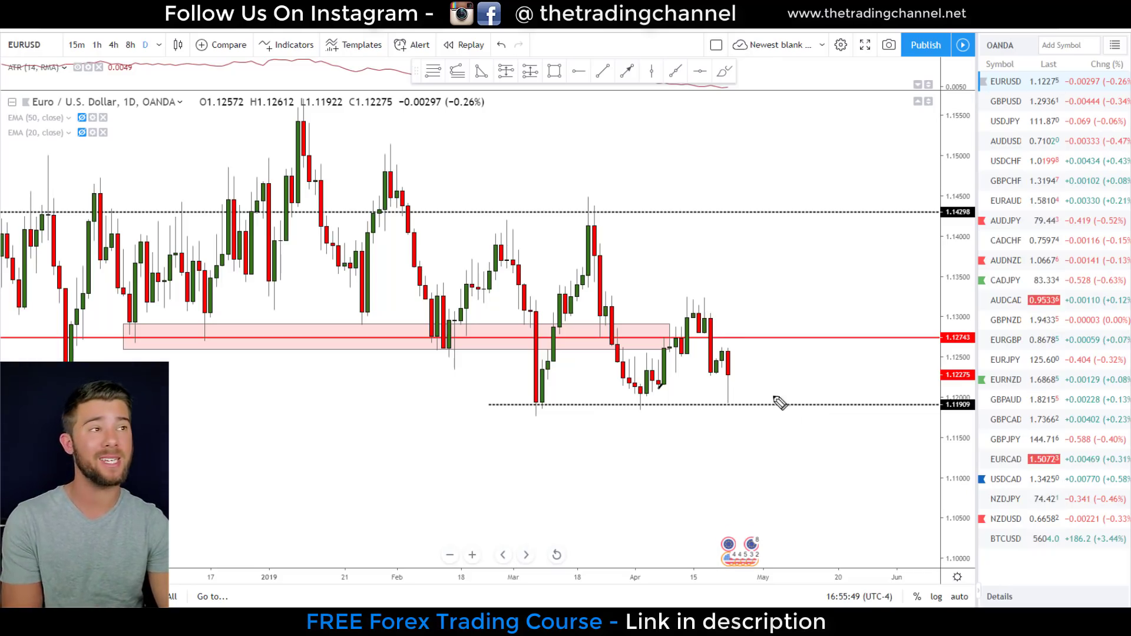
Sketch a break below 1.11909, a retest and a further decline, add descending resistance from the March high, and clear the ink.
mouse_move(729, 375)
mouse_down()
mouse_move(737, 363)
mouse_move(750, 396)
mouse_up()
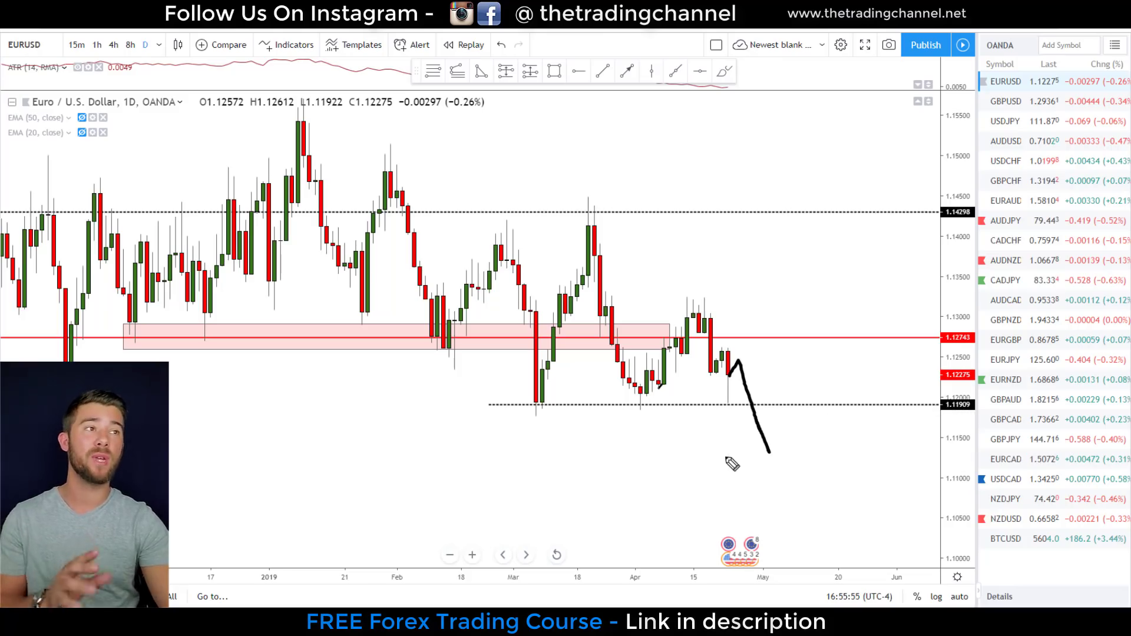
mouse_move(769, 453)
mouse_down()
mouse_move(805, 396)
mouse_move(841, 521)
mouse_move(851, 489)
mouse_up()
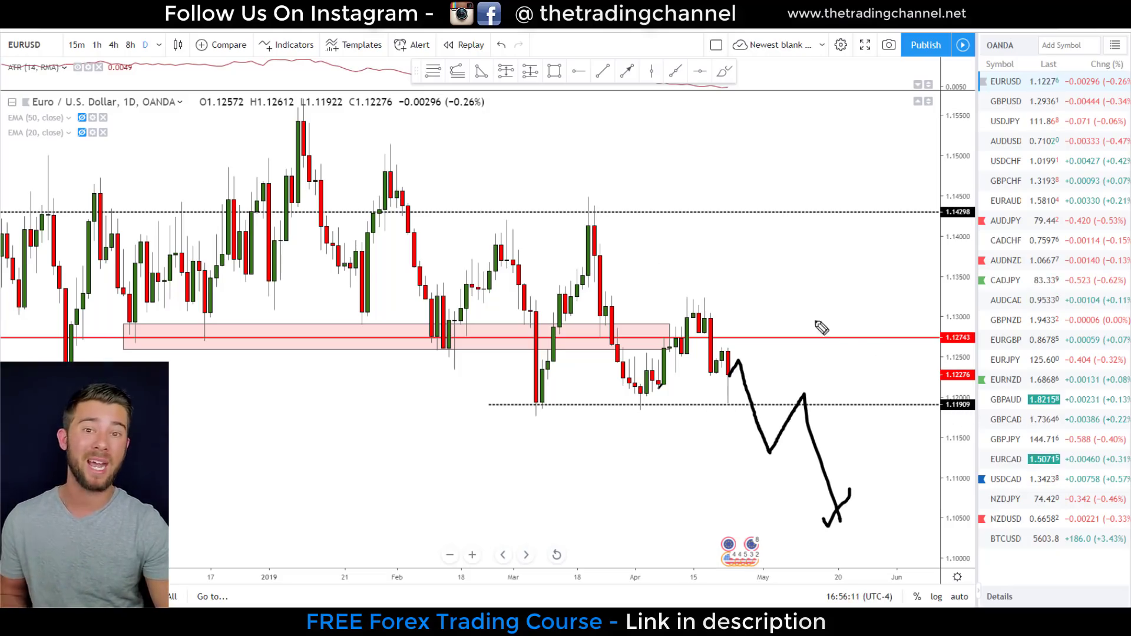
drag(597, 227, 812, 394)
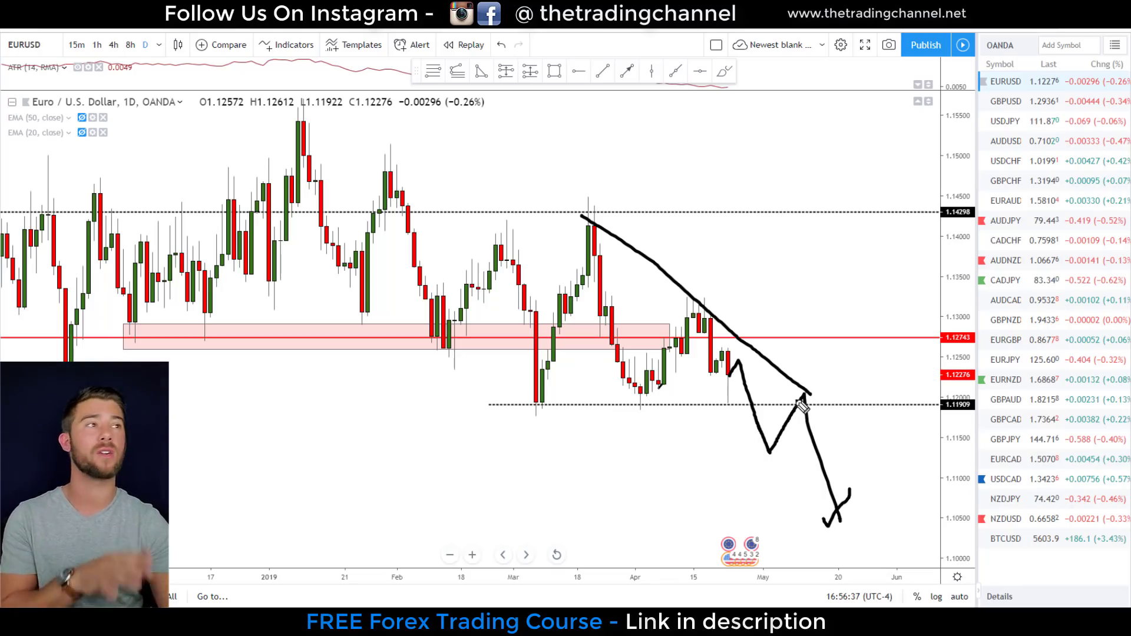
key(ctrl+alt+h)
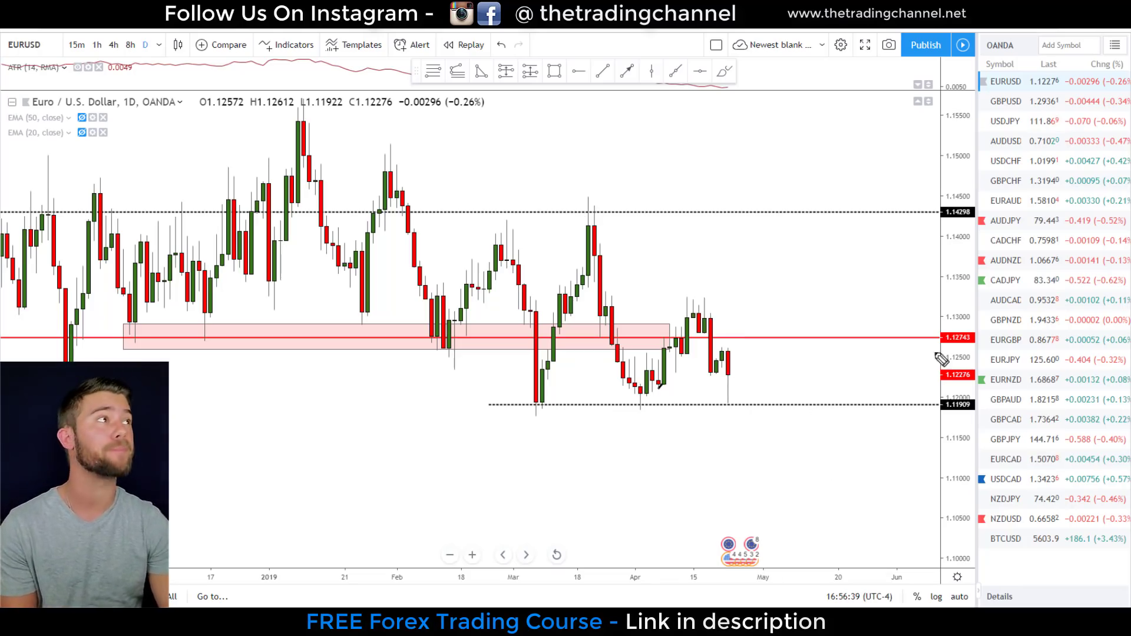
Open the USDCHF daily chart and number the three earlier highs around 1.01033 as 1, 2 and 3.
click(1020, 161)
scroll(884, 245, down, 1)
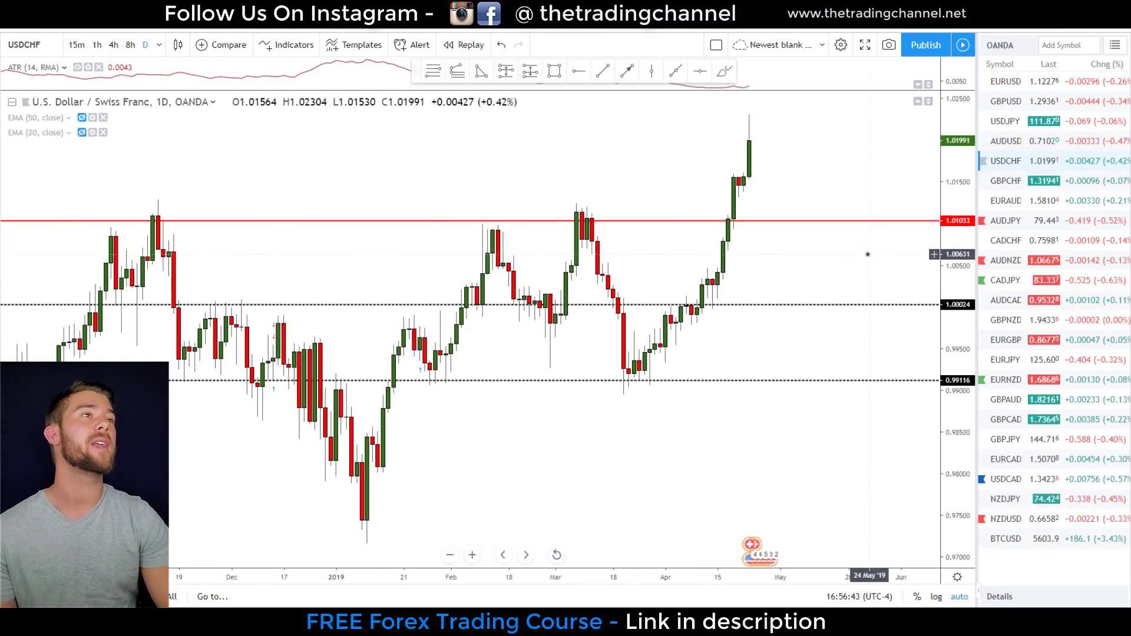
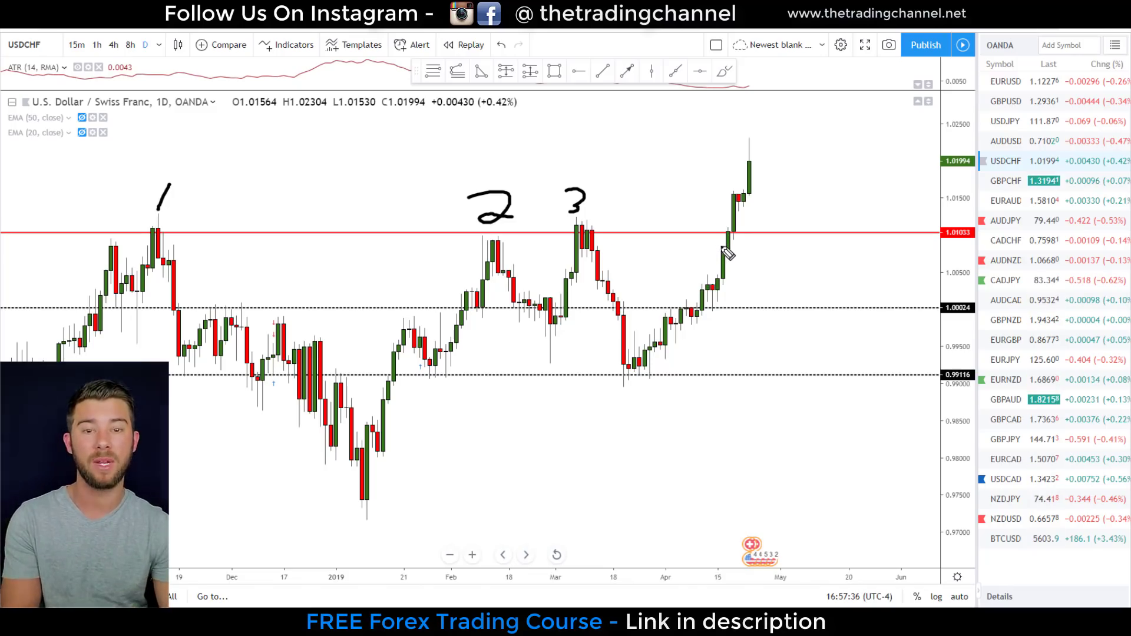
Examine USDCHF's April climb through 1.00024 and 1.01033 on the 4-hour chart and again on the daily chart.
click(114, 45)
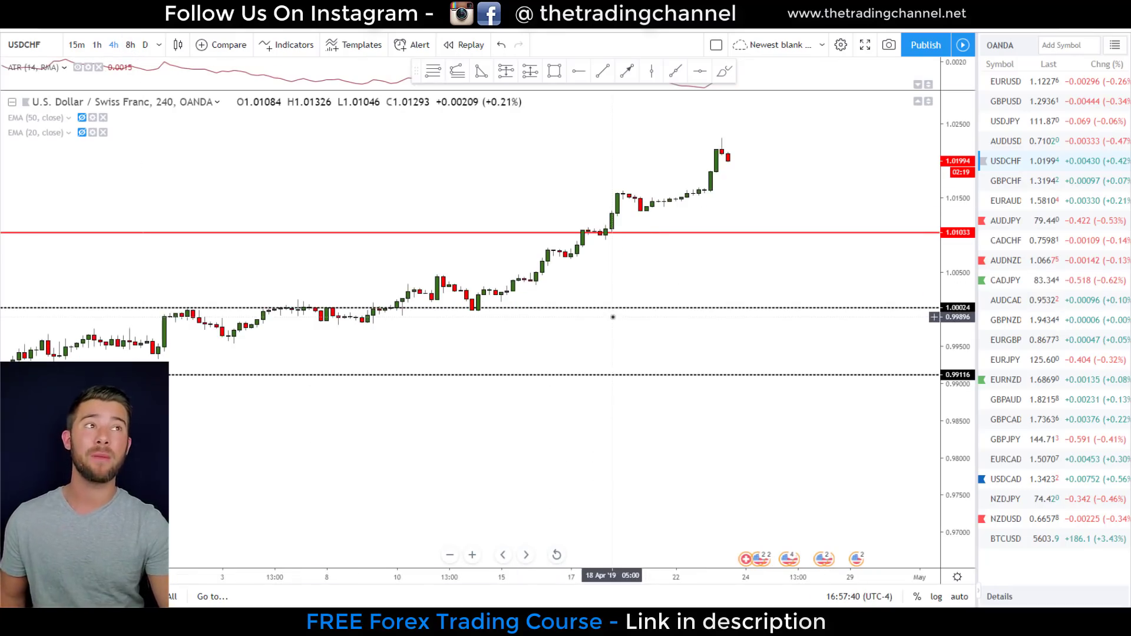
drag(612, 317, 625, 245)
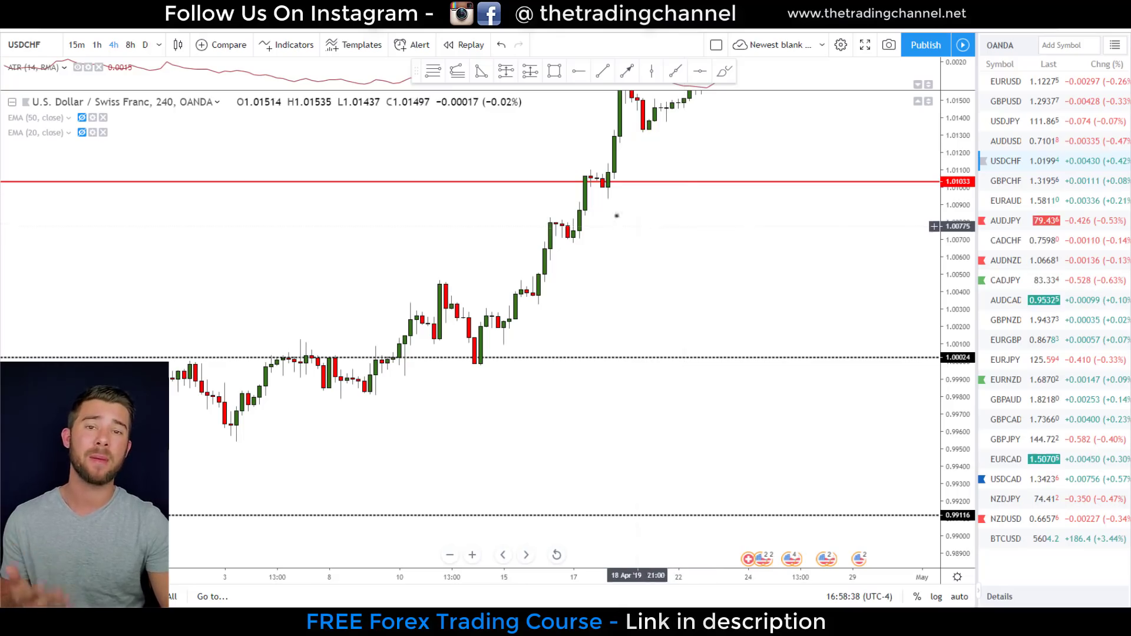
click(145, 45)
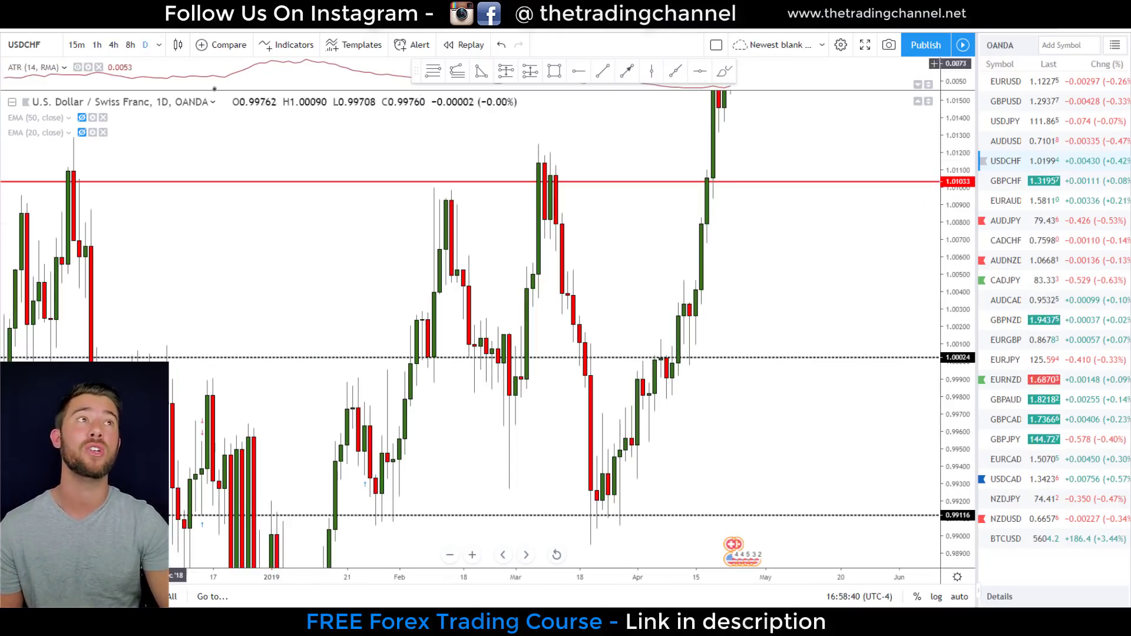
scroll(854, 392, up, 3)
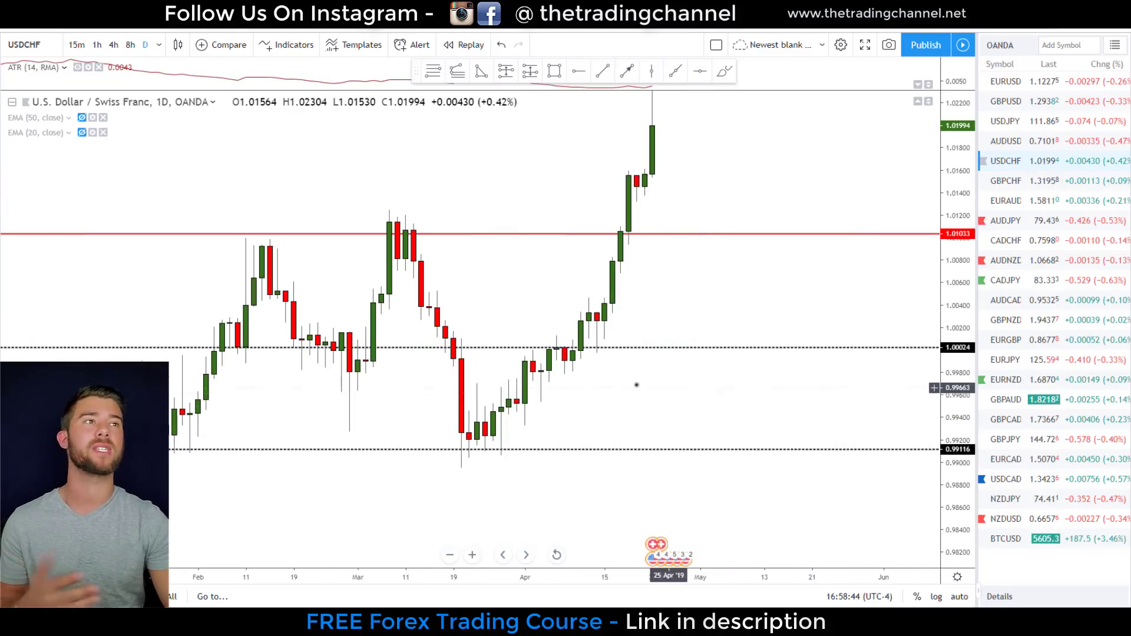
drag(638, 384, 685, 384)
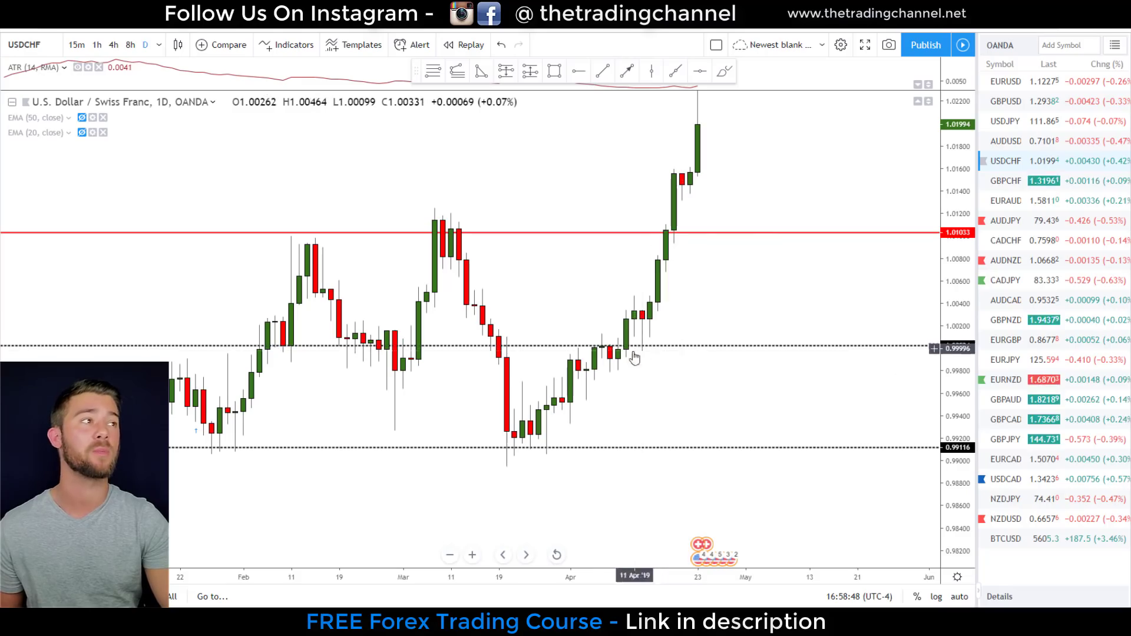
On the 4-hour USDCHF chart, sketch the rise and pullback to 1.00024, circle the pullback low, and clear the ink.
click(114, 45)
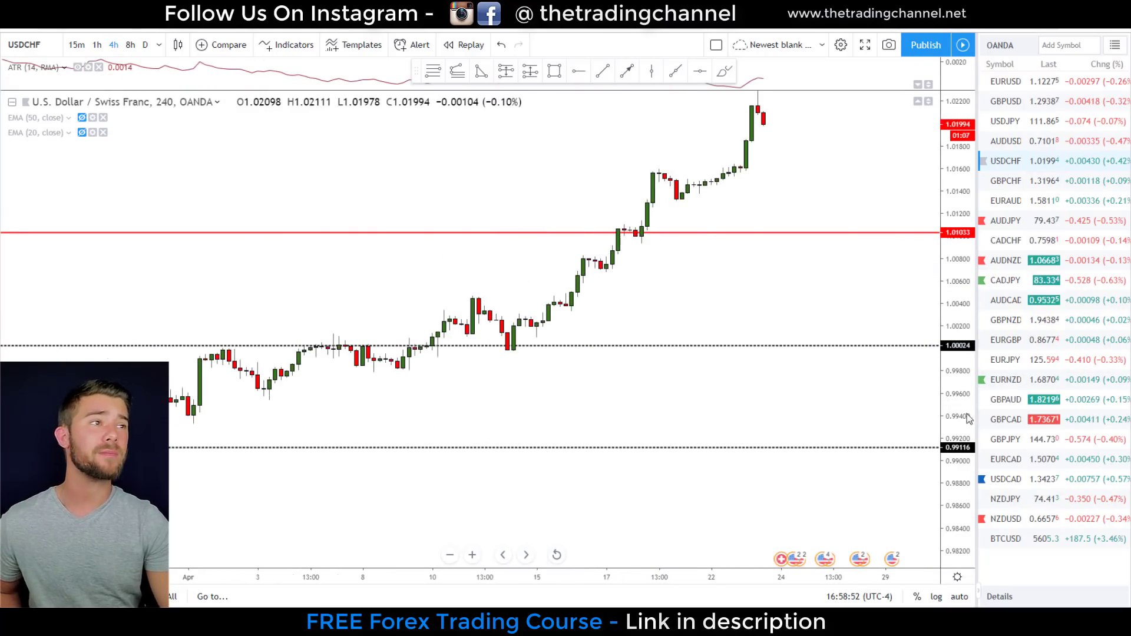
drag(666, 352, 648, 356)
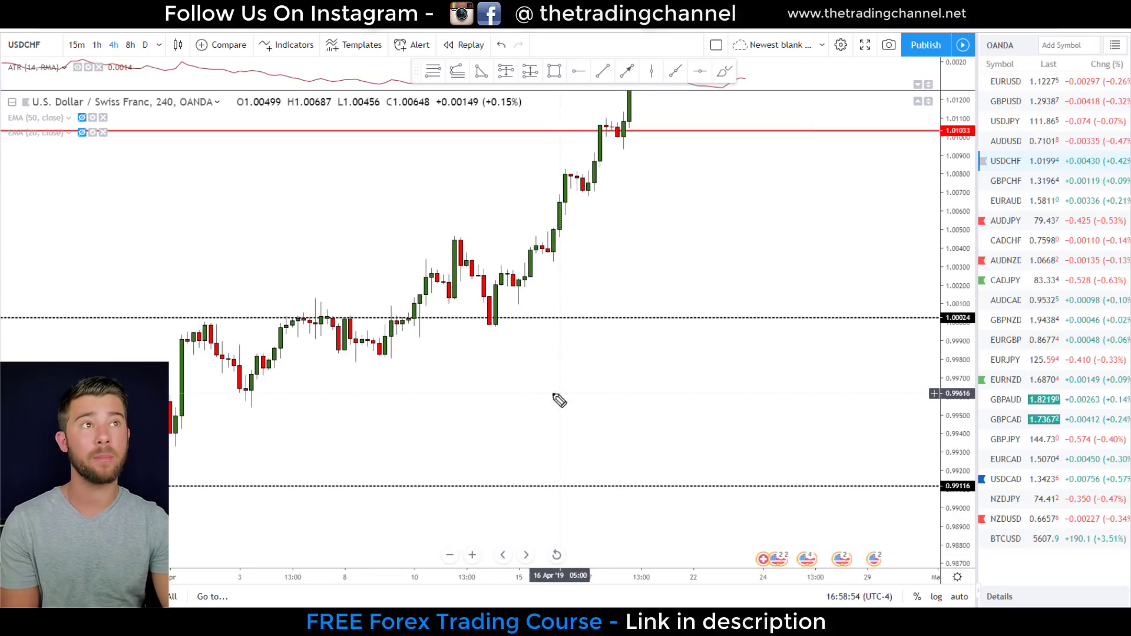
mouse_move(375, 361)
mouse_down()
mouse_move(413, 271)
mouse_move(492, 323)
mouse_move(513, 289)
mouse_up()
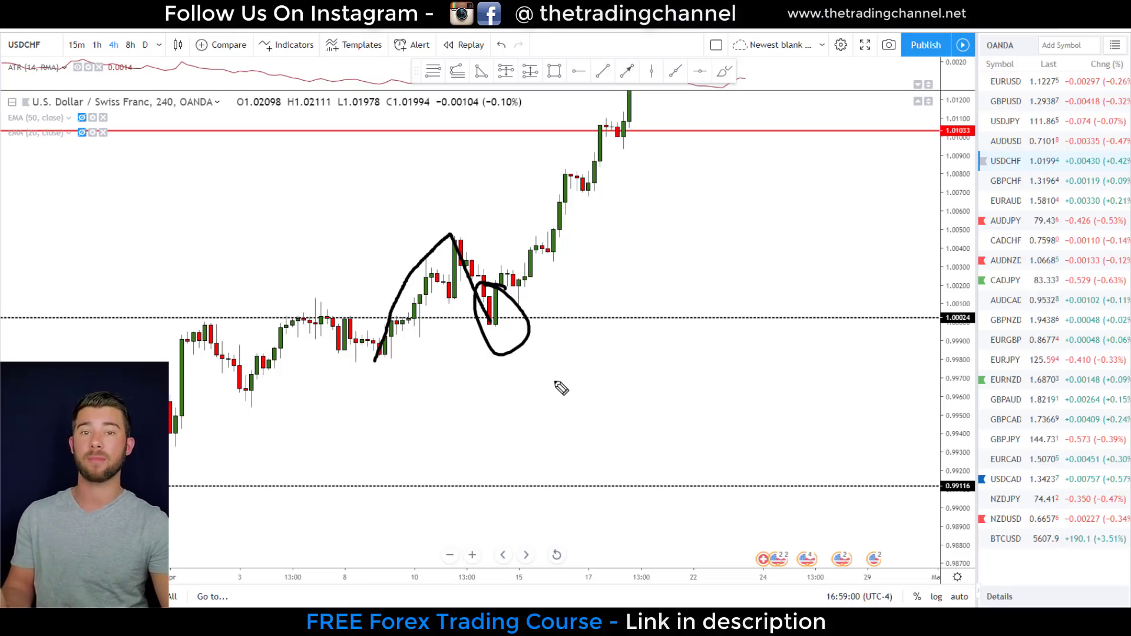
key(ctrl+z)
key(ctrl+z)
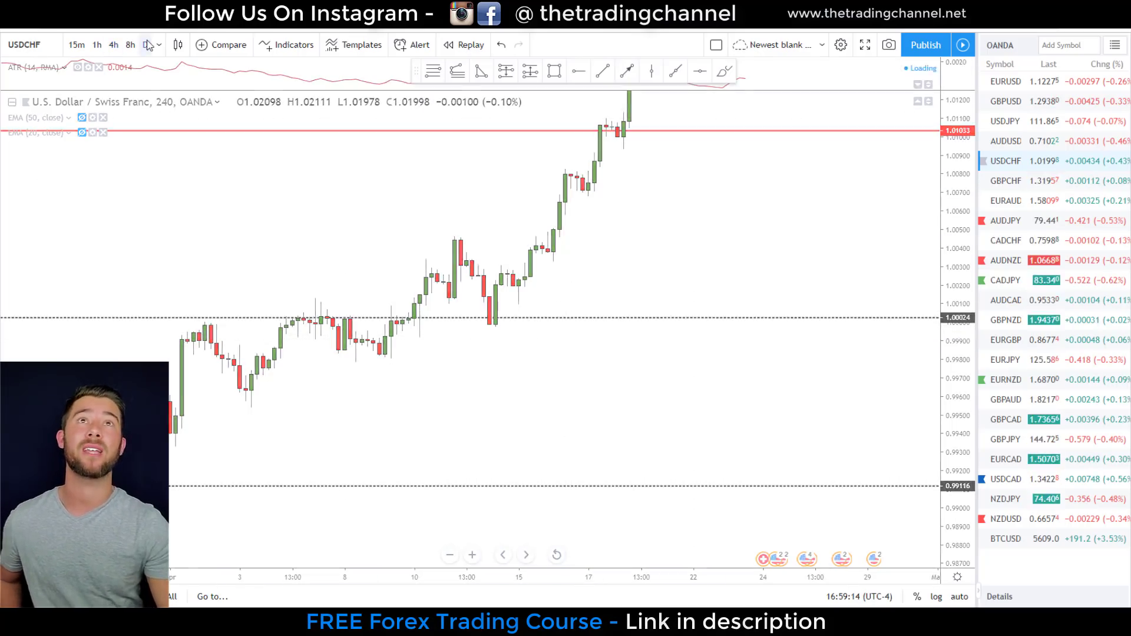
On the daily USDCHF chart going back to late 2016, add a horizontal line at 1.03036 across the highs around the turn of 2017.
key(d)
key(Return)
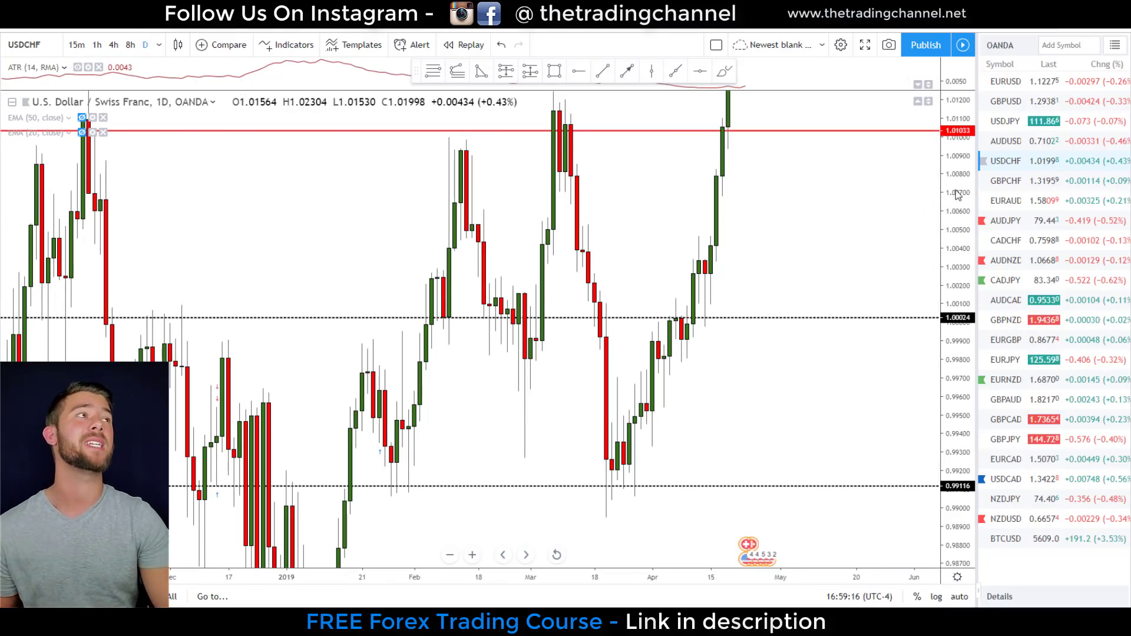
drag(942, 219, 943, 454)
scroll(839, 387, down, 3)
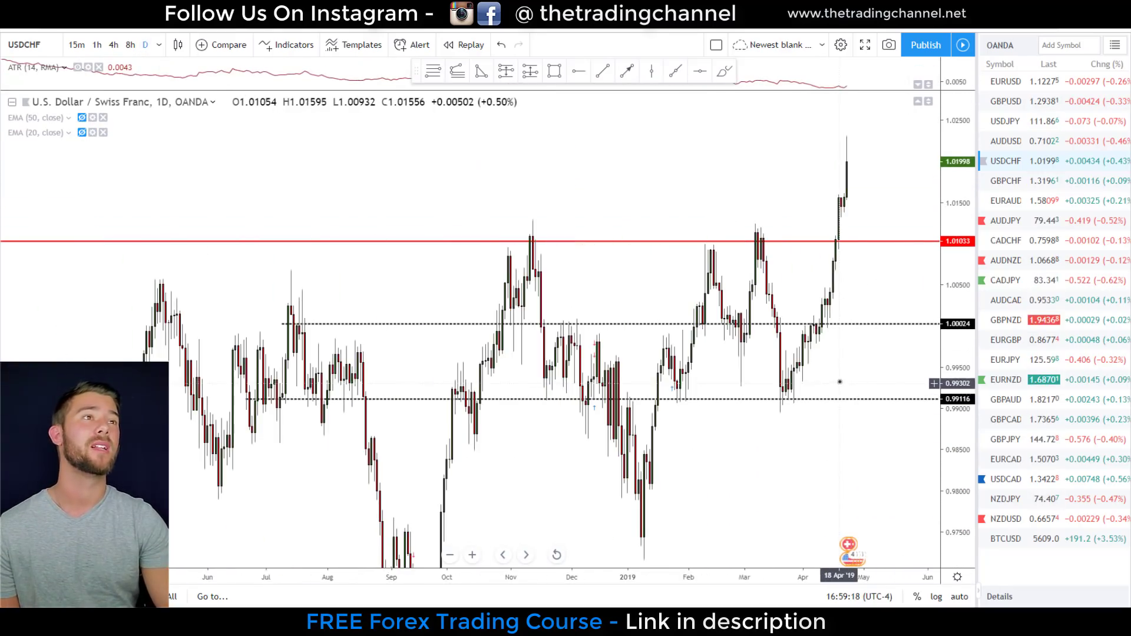
drag(955, 308, 962, 372)
scroll(889, 374, down, 2)
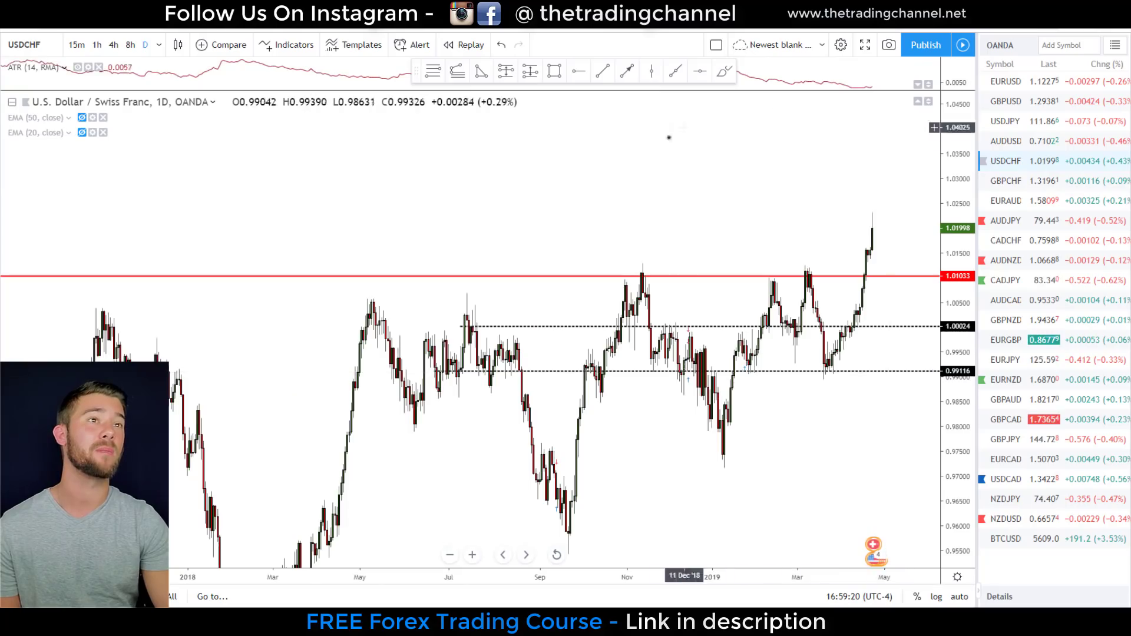
scroll(870, 257, down, 3)
scroll(870, 258, up, 1)
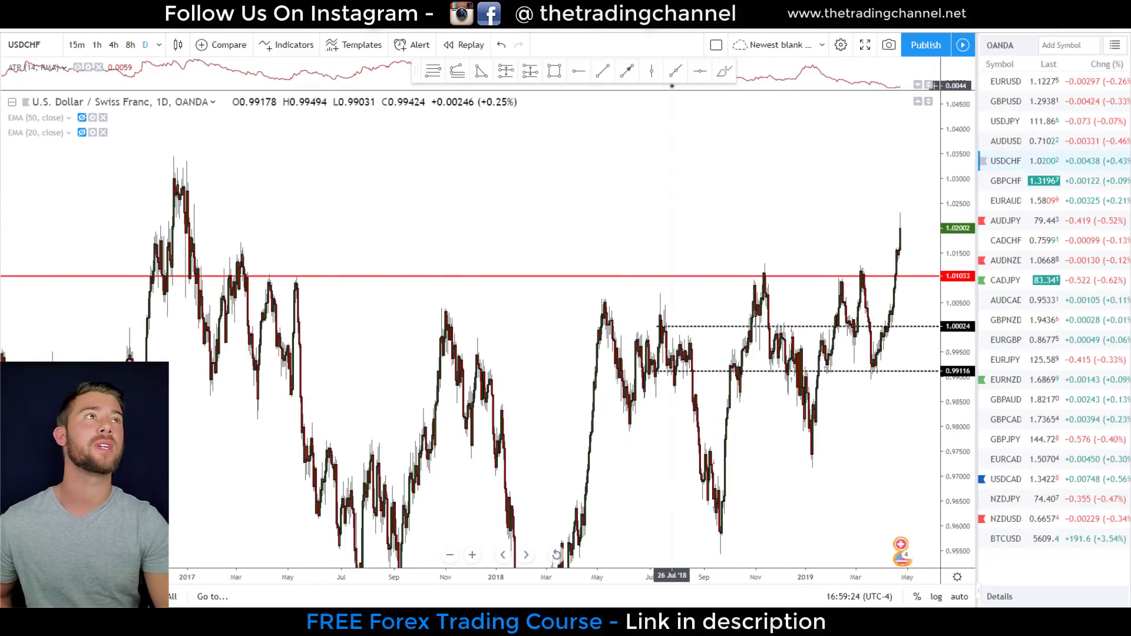
click(700, 71)
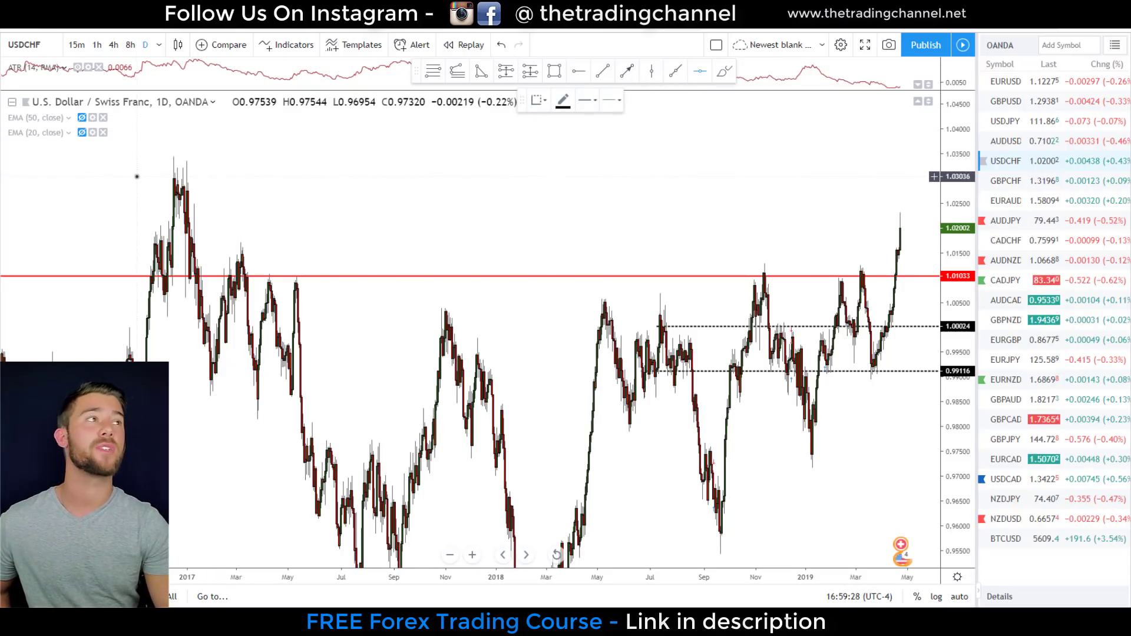
click(471, 177)
click(383, 238)
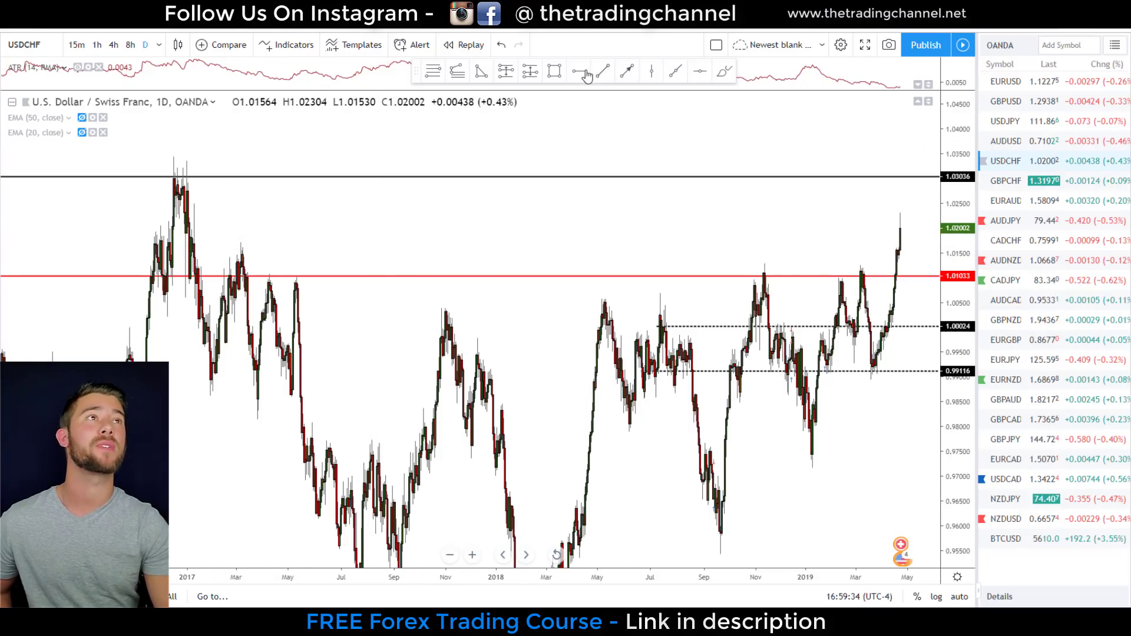
Add a second horizontal line at 1.01684, just under the early-March 2017 high.
click(700, 71)
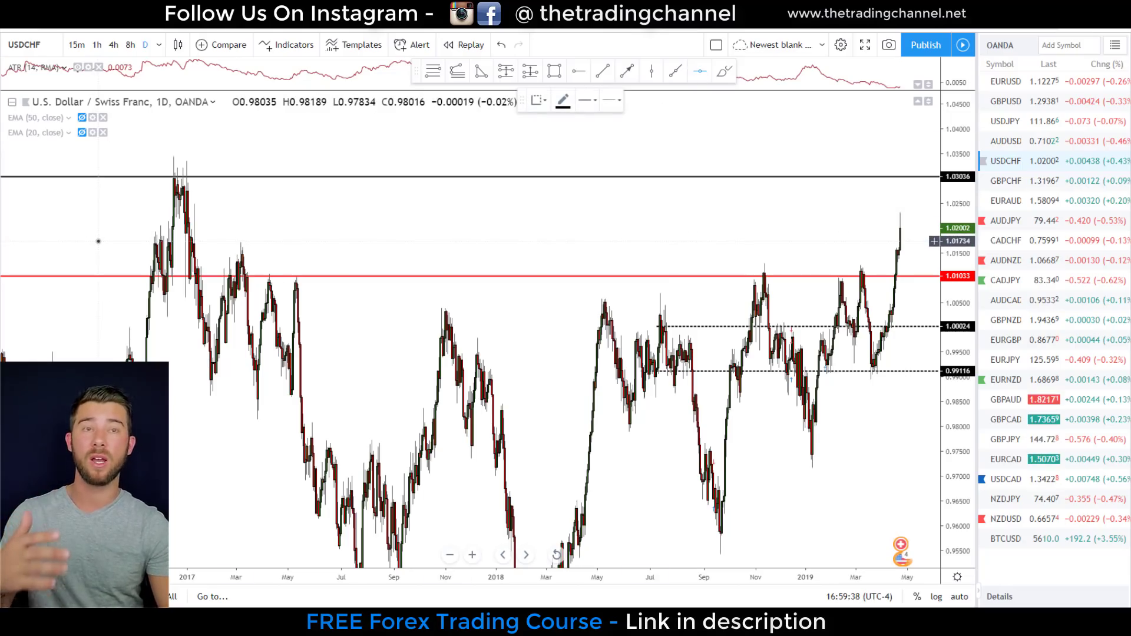
click(470, 243)
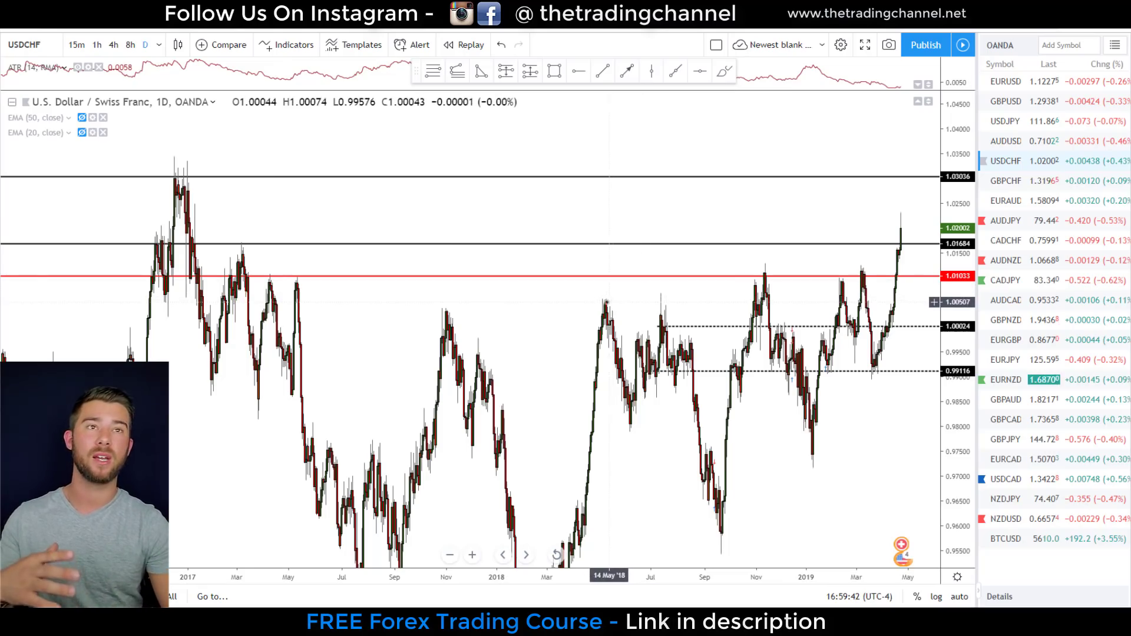
scroll(727, 390, up, 5)
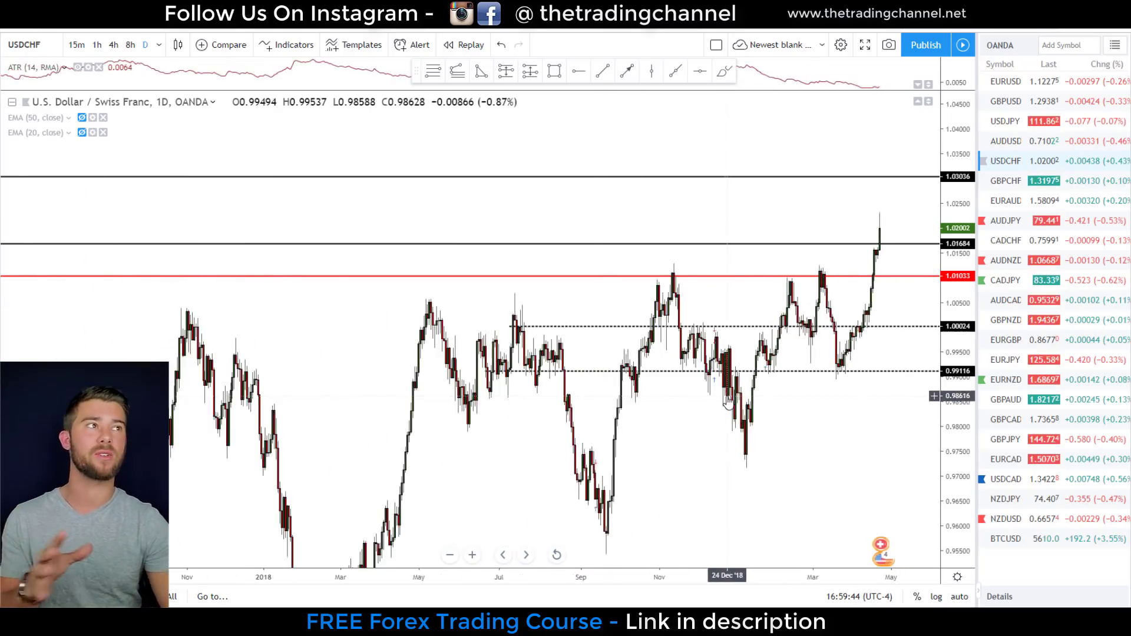
scroll(727, 390, down, 5)
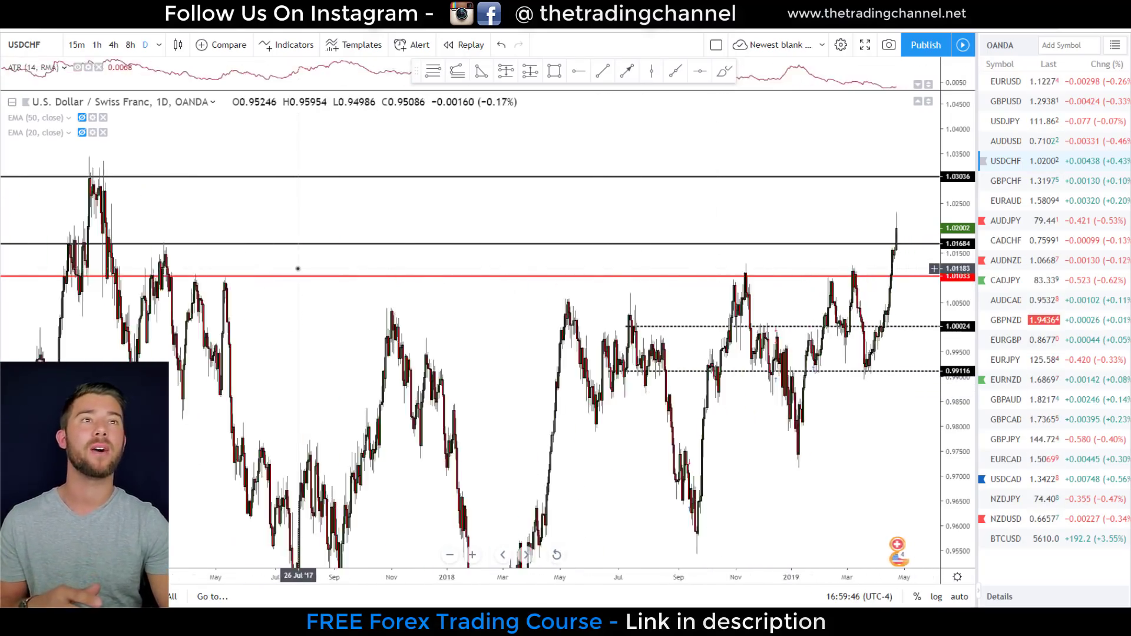
Number the late-2016 and early-2017 turning points at 1.01684 as 1, 2 and 3, underline that price, and clear the ink.
drag(362, 320, 555, 324)
scroll(146, 232, up, 1)
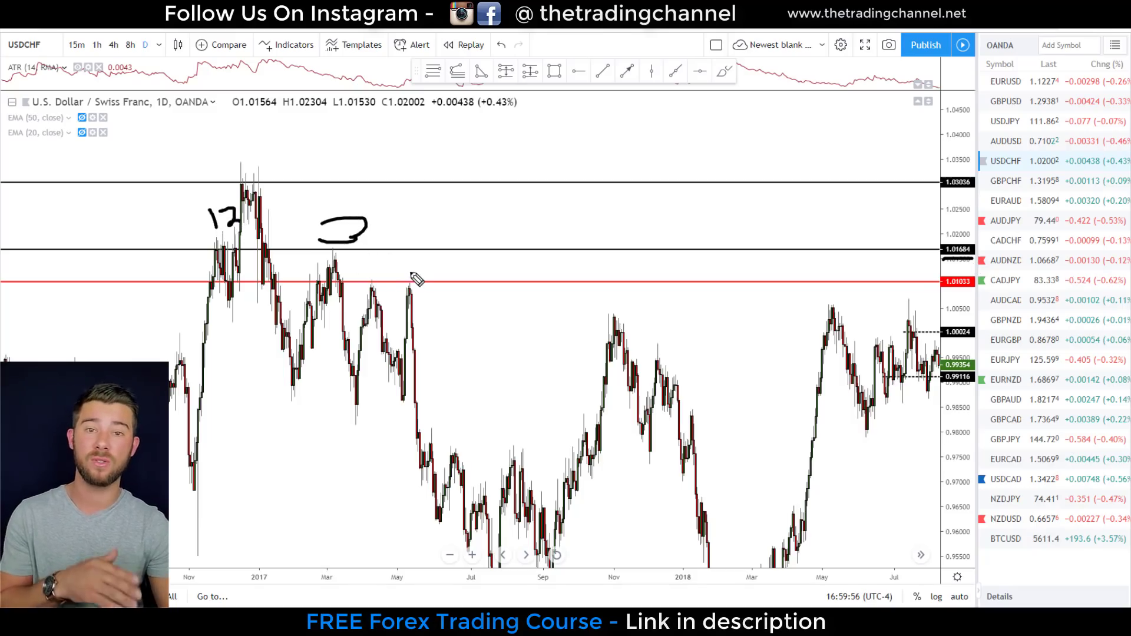
key(Escape)
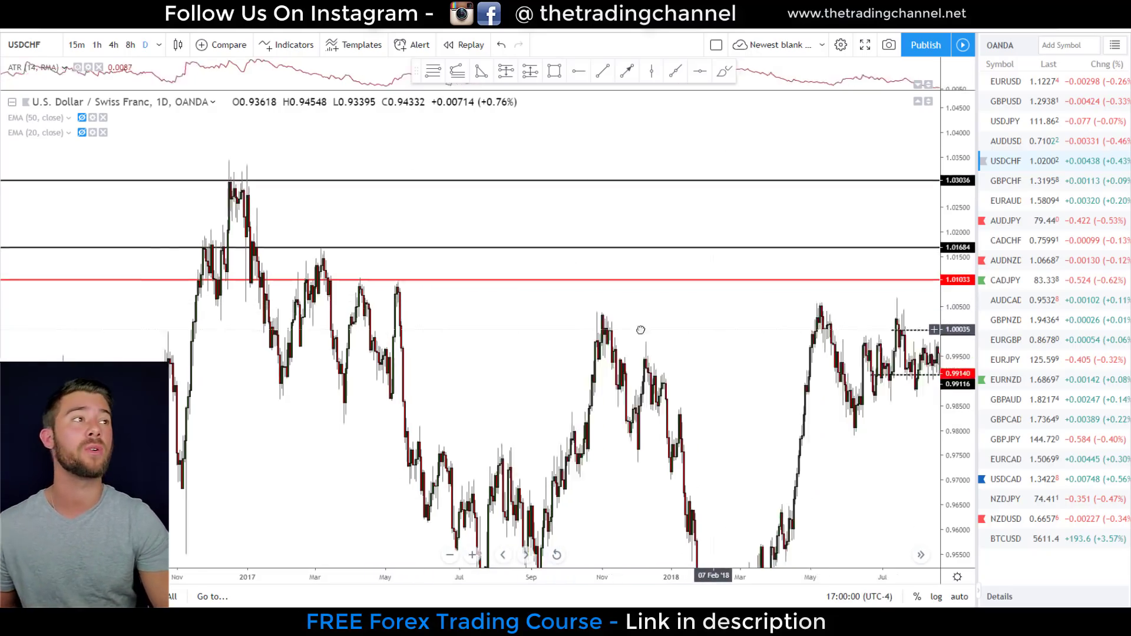
On the 4-hour USDCHF chart, sketch a pullback from the latest price to 1.01684 and box the zone around that level.
drag(707, 324, 260, 321)
scroll(717, 328, up, 1)
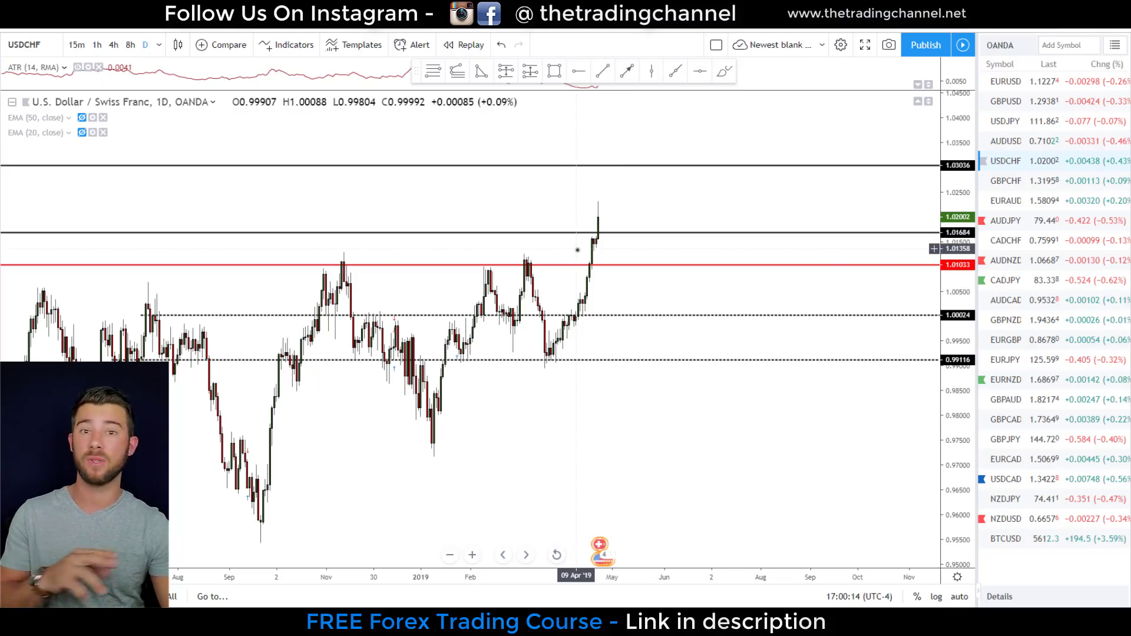
click(113, 45)
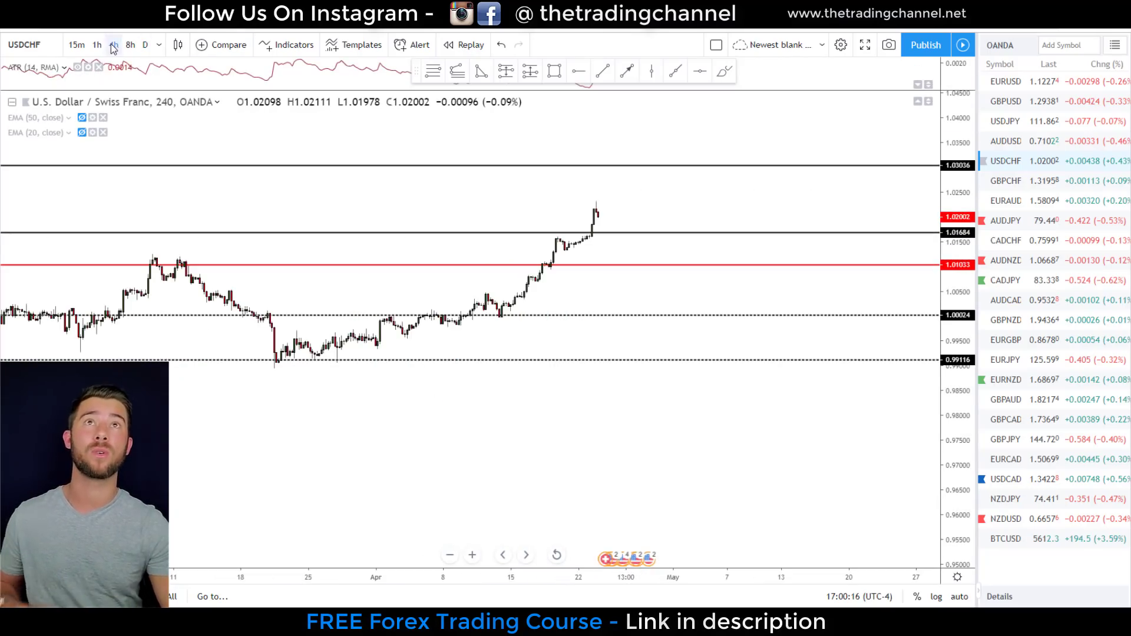
scroll(641, 442, up, 2)
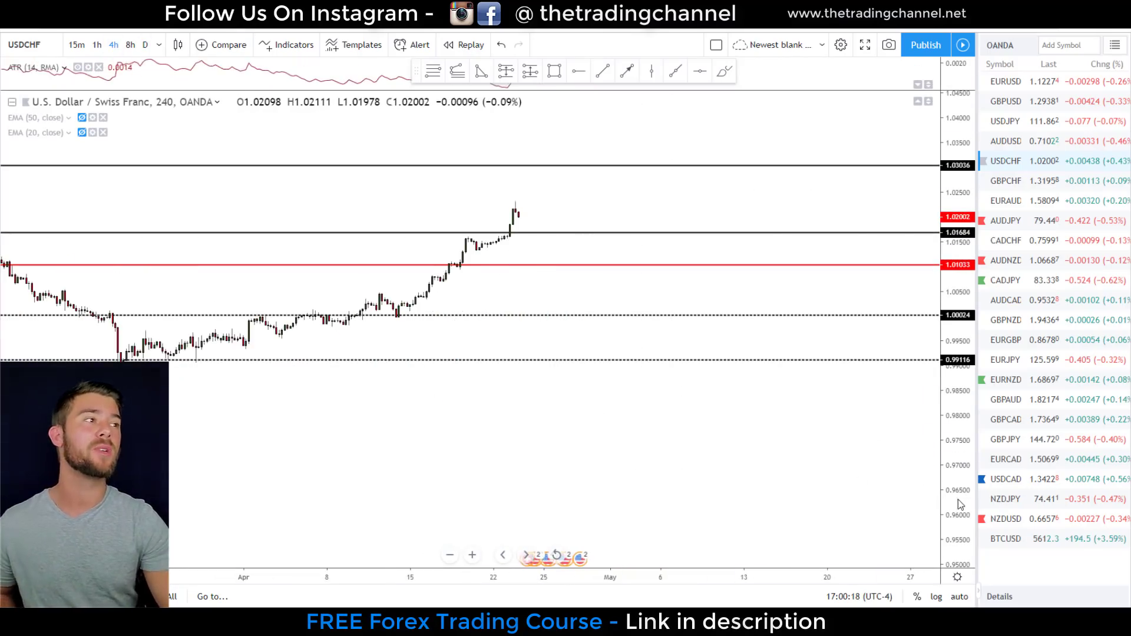
drag(963, 507, 968, 367)
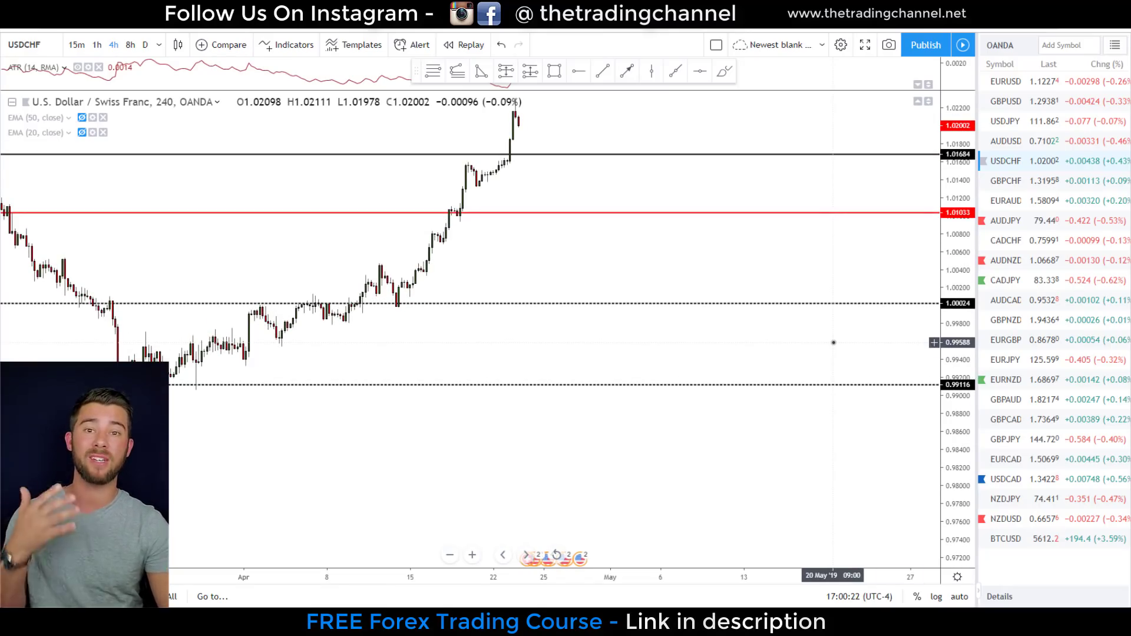
drag(720, 298, 751, 387)
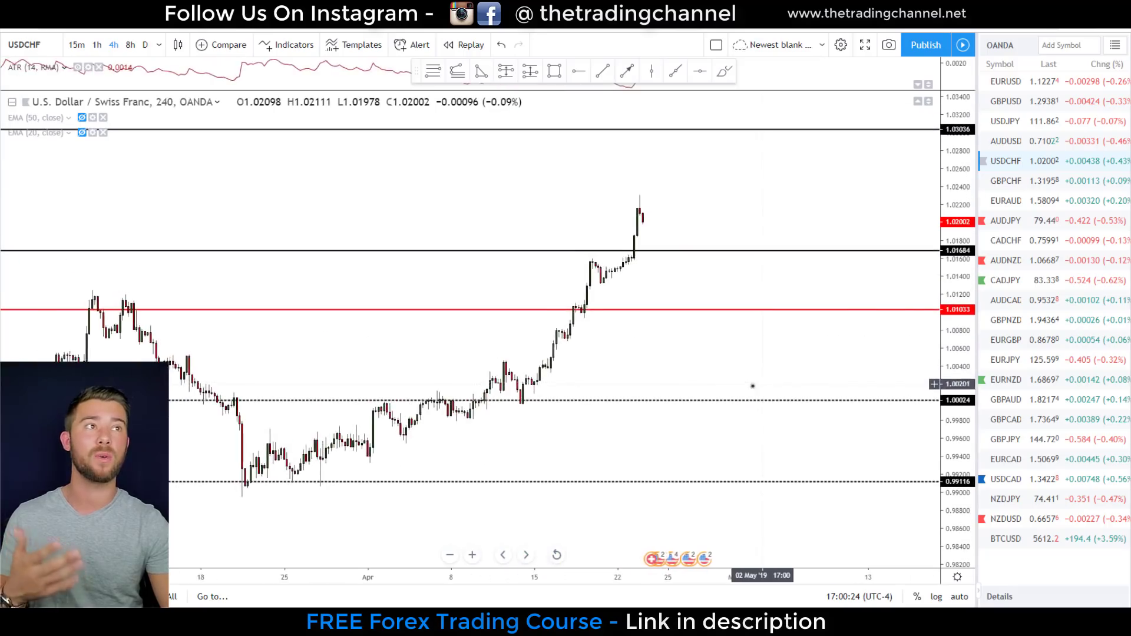
scroll(750, 387, up, 1)
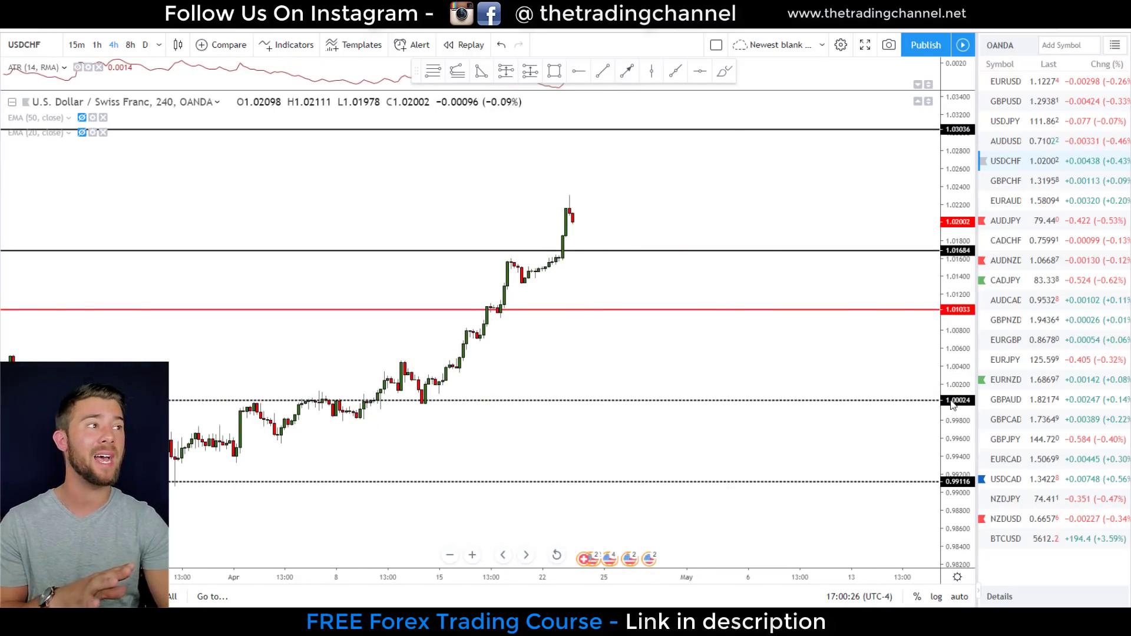
drag(953, 404, 904, 312)
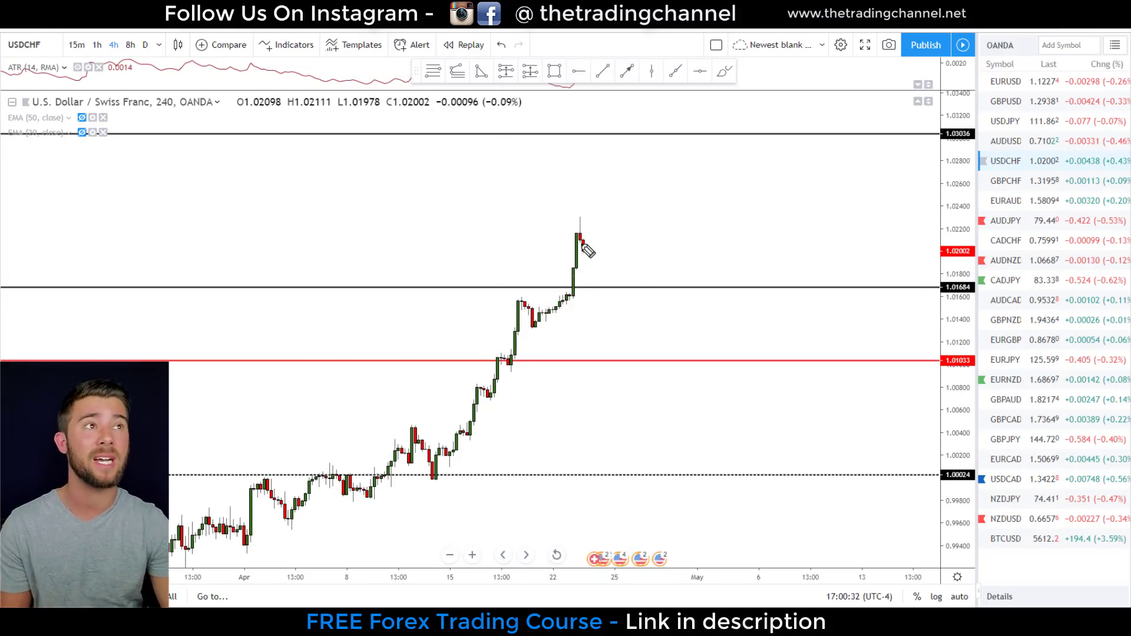
drag(580, 241, 602, 289)
mouse_move(515, 299)
mouse_down()
mouse_move(630, 305)
mouse_move(634, 282)
mouse_move(512, 281)
mouse_move(511, 303)
mouse_up()
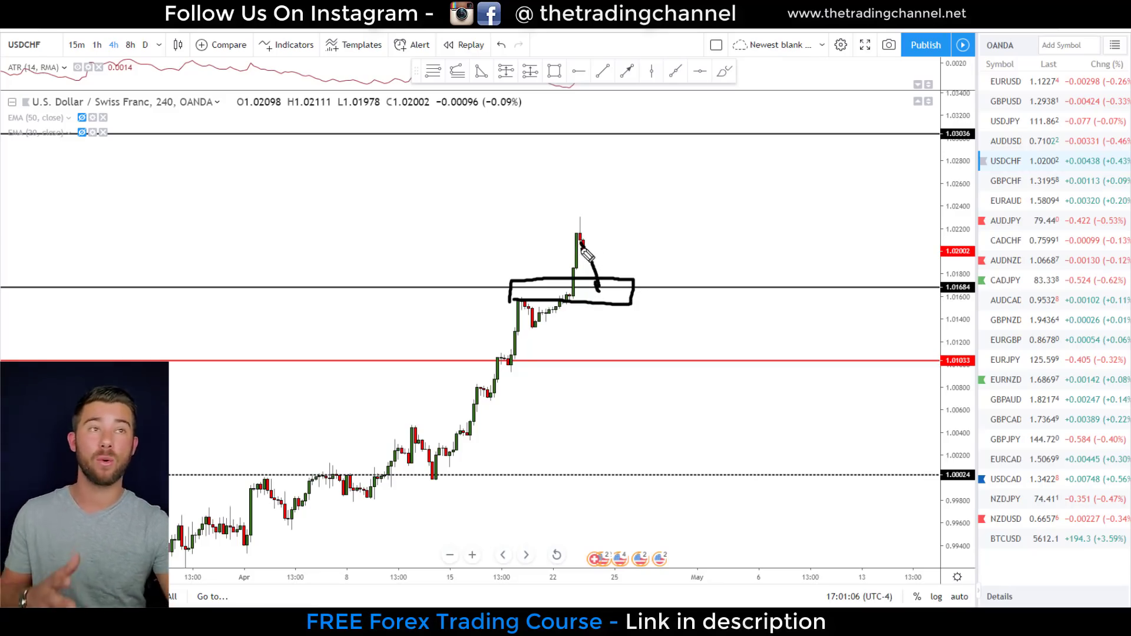
Sketch an upward arrow from the latest price towards 1.03036 and outline the area just beneath that level across the chart.
mouse_move(584, 246)
mouse_down()
mouse_move(600, 231)
mouse_move(618, 143)
mouse_move(628, 159)
mouse_up()
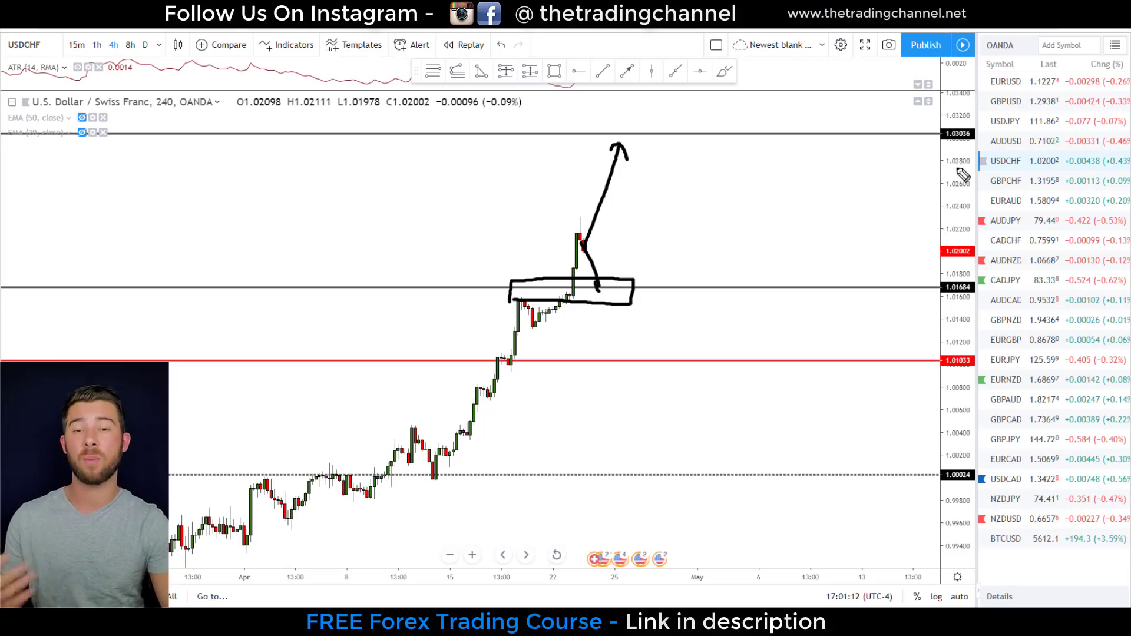
drag(939, 147, 974, 142)
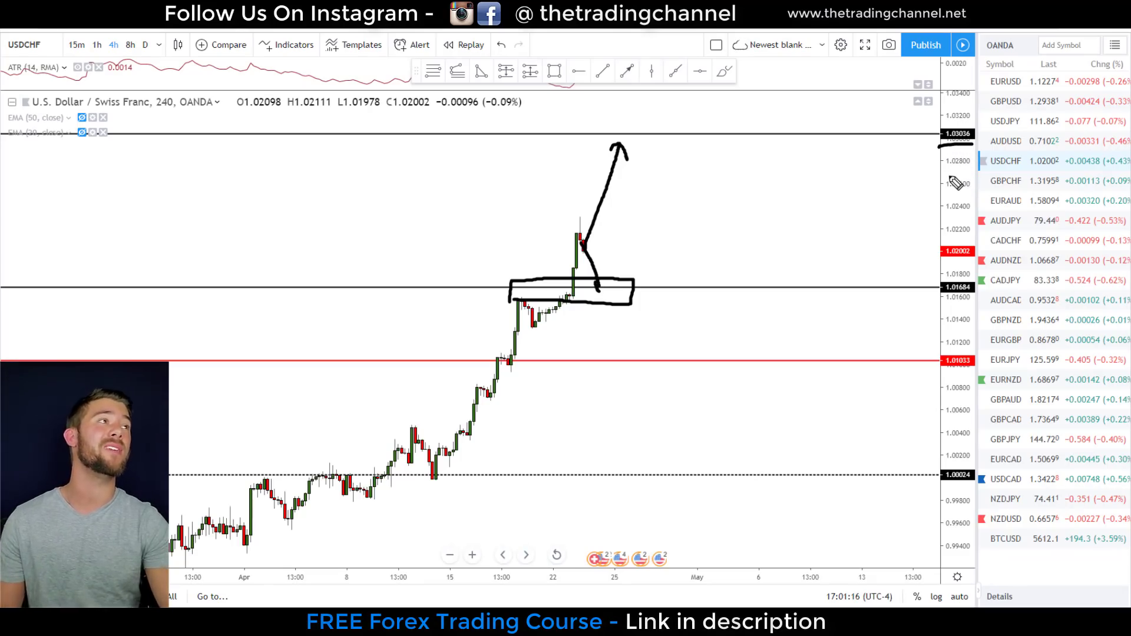
mouse_move(972, 144)
mouse_down()
mouse_move(569, 149)
mouse_move(567, 138)
mouse_up()
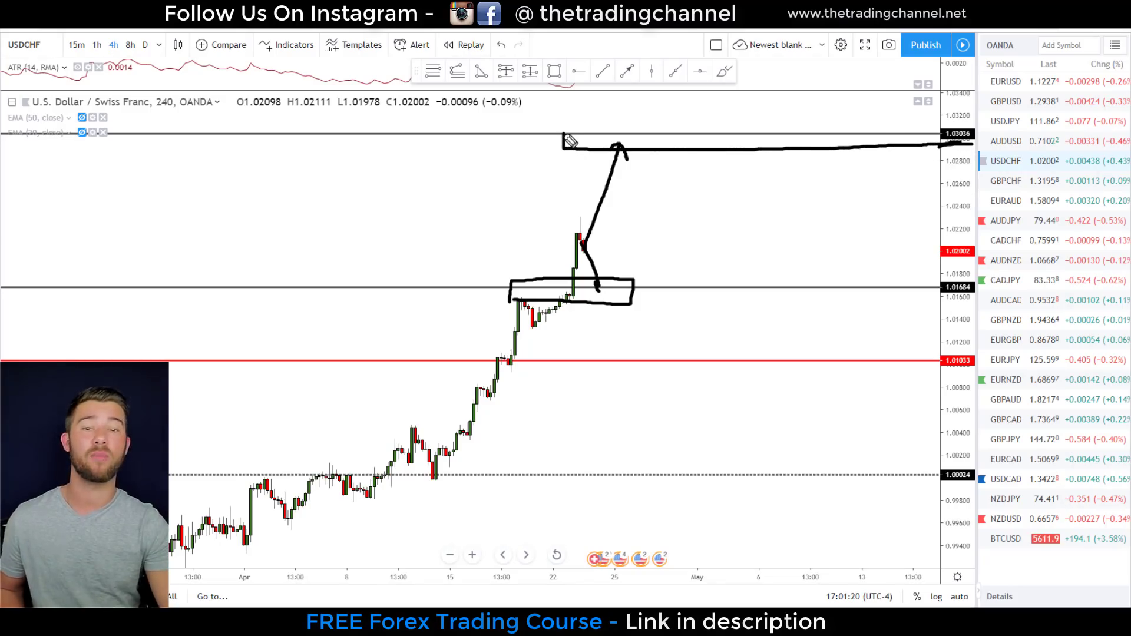